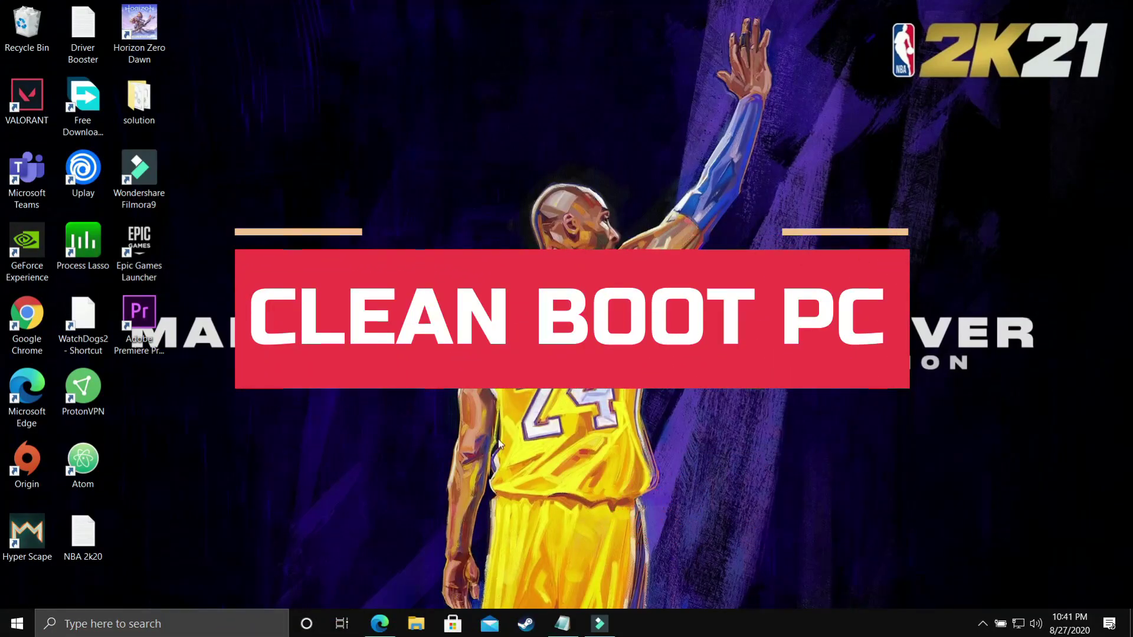
{"action": "left_click", "coordinate": [380, 620]}
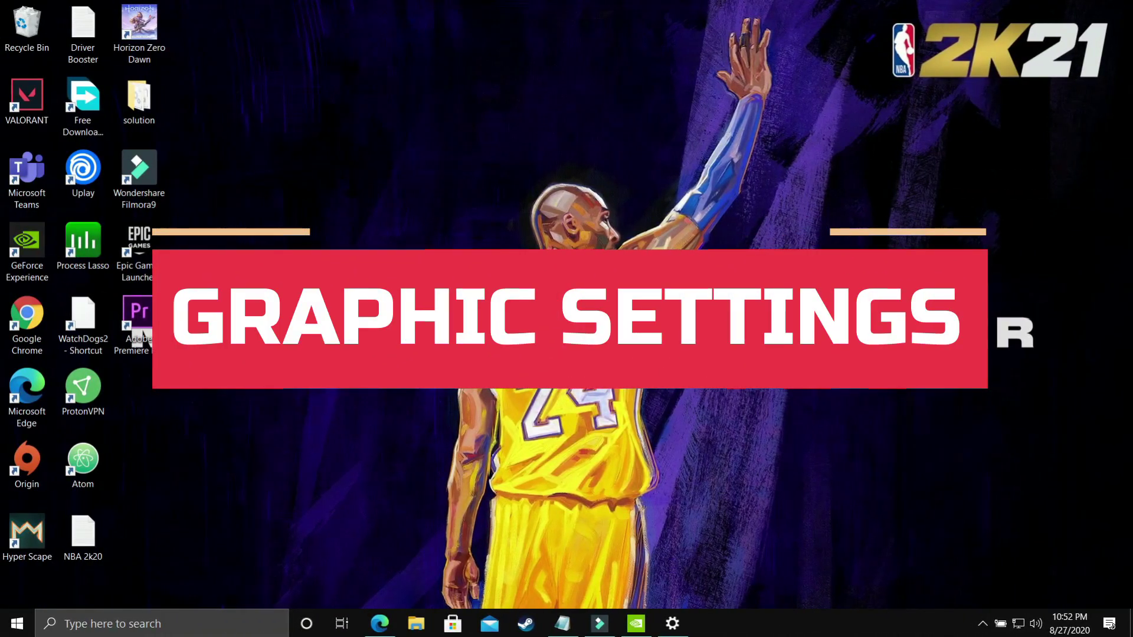
Step: Open the Windows Graphics settings and make sure hardware-accelerated GPU scheduling is turned on
{"action": "left_click", "coordinate": [168, 616]}
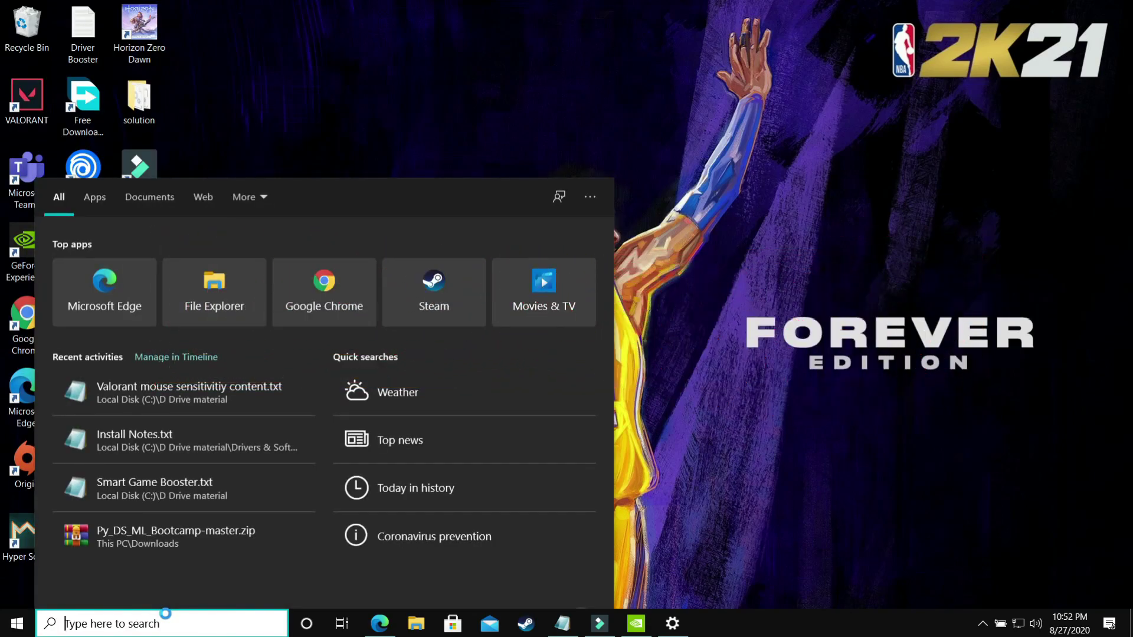
{"action": "type", "text": "Graphic"}
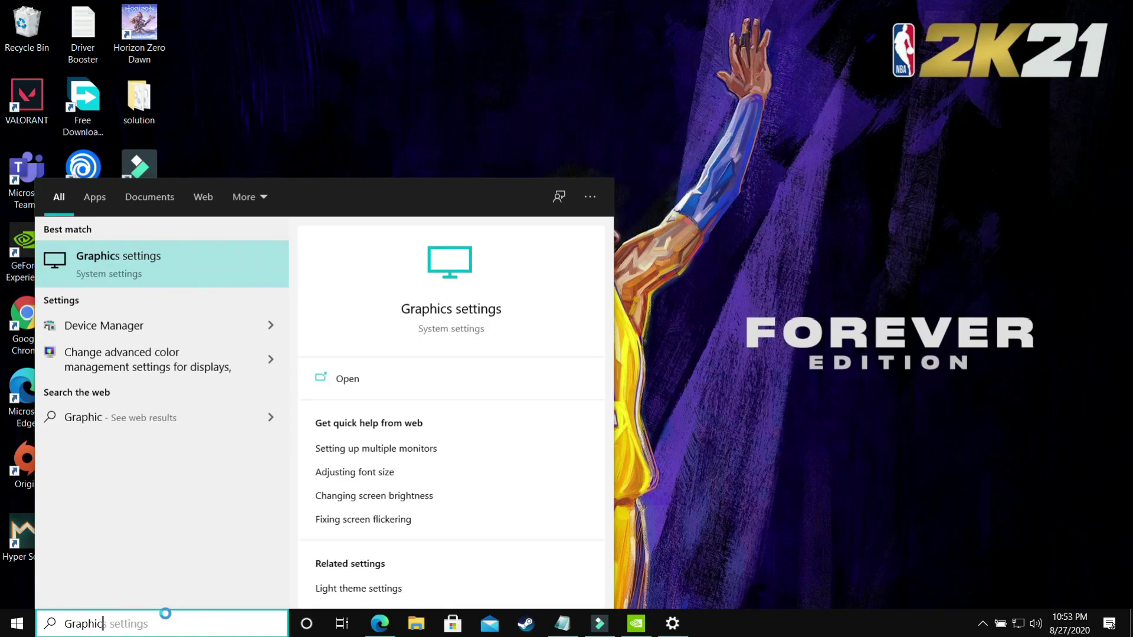
{"action": "left_click", "coordinate": [121, 275]}
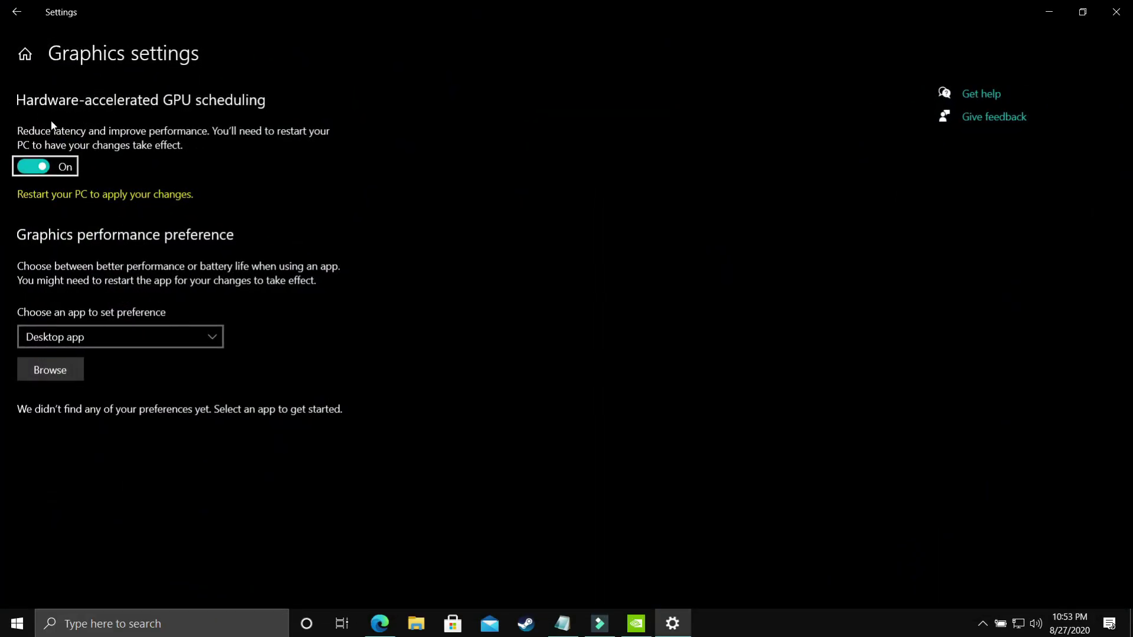
{"action": "left_click", "coordinate": [34, 167]}
{"action": "left_click", "coordinate": [46, 168]}
Step: Add the desktop app NBA2K20 from Steam\steamapps\common\NBA 2K20 to the graphics performance preferences
{"action": "left_click", "coordinate": [80, 338]}
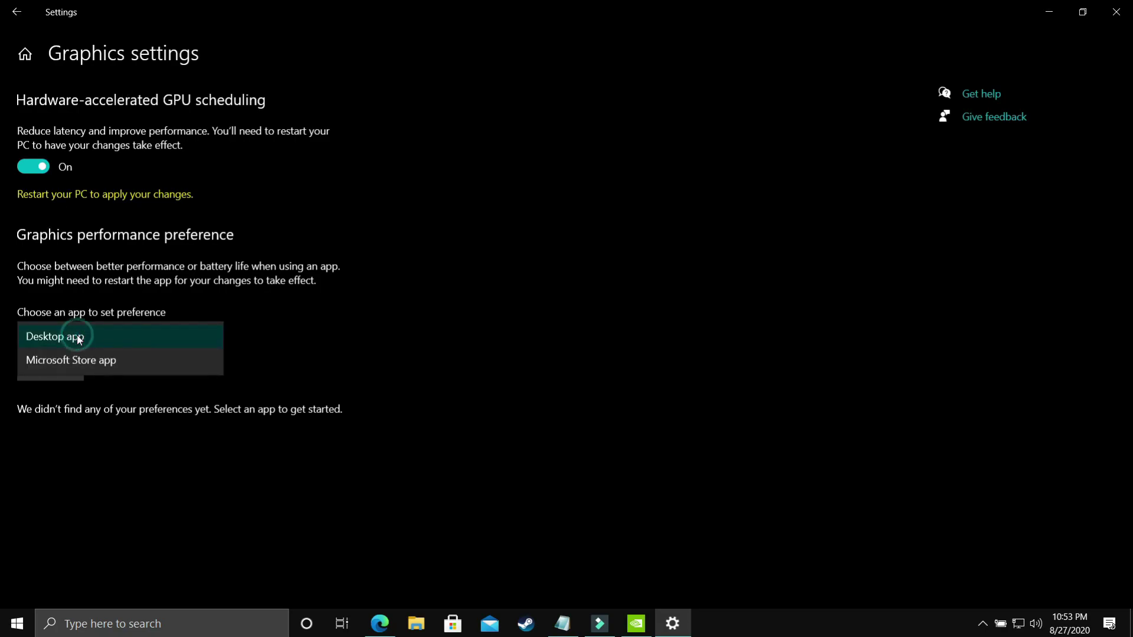
{"action": "left_click", "coordinate": [30, 336]}
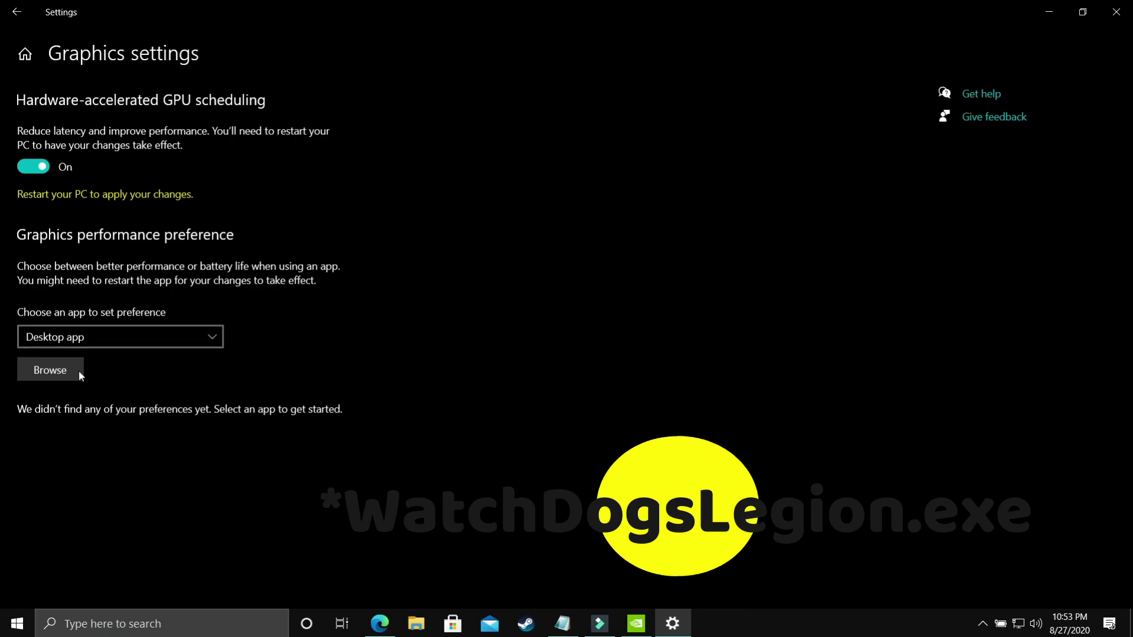
{"action": "left_click", "coordinate": [51, 373]}
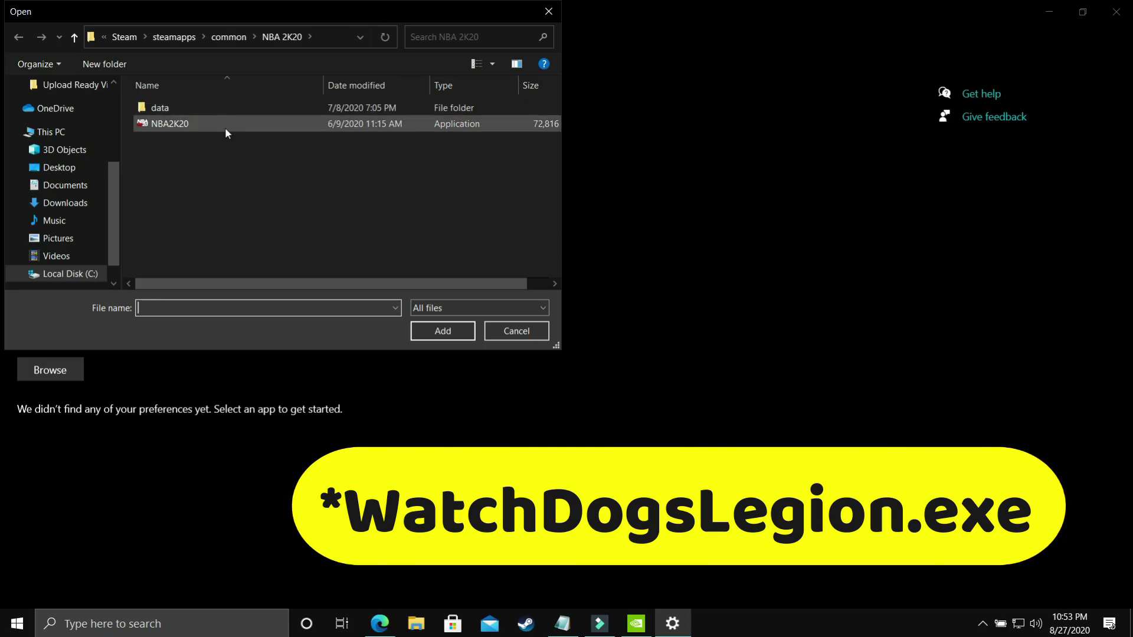
{"action": "double_click", "coordinate": [180, 124]}
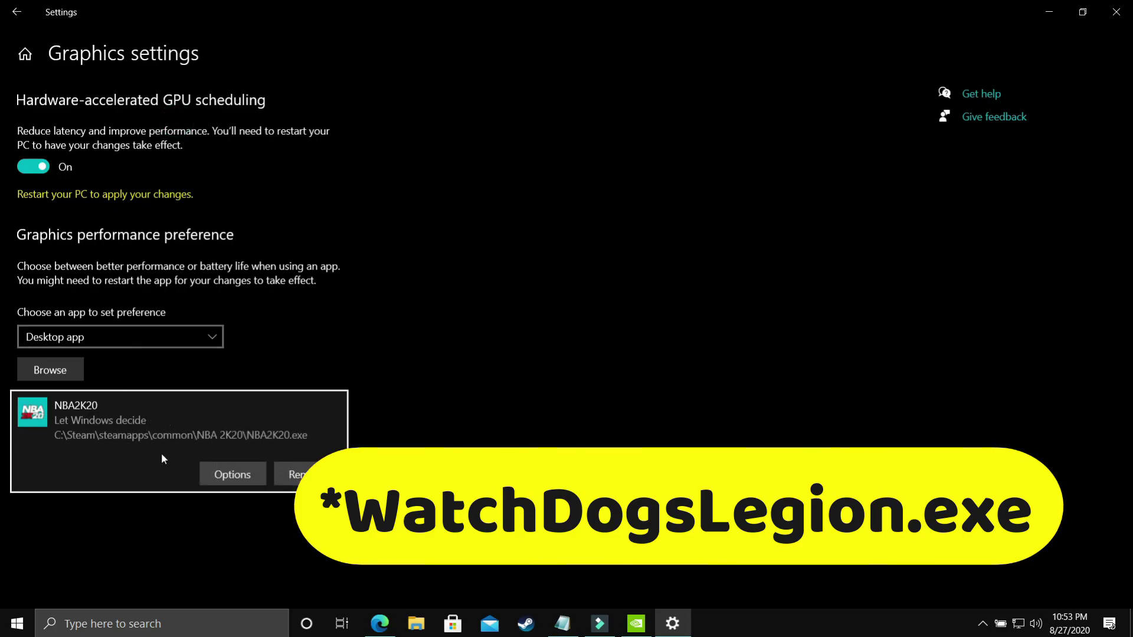
Step: Set NBA2K20's graphics preference to High performance, save it, and return to the desktop
{"action": "left_click", "coordinate": [242, 474]}
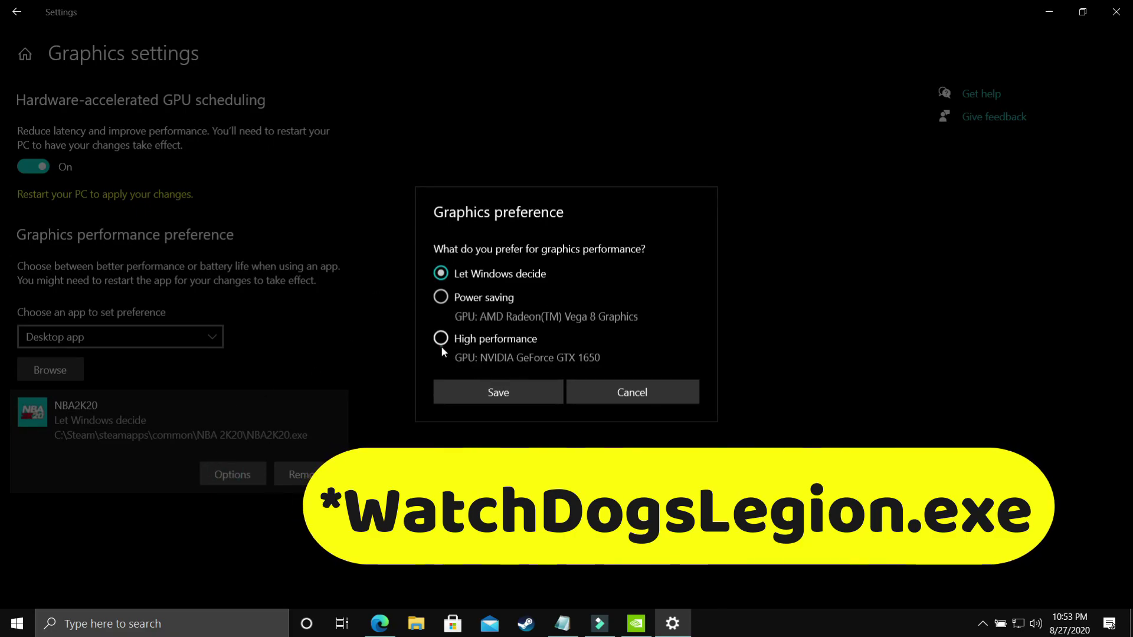
{"action": "left_click", "coordinate": [460, 340]}
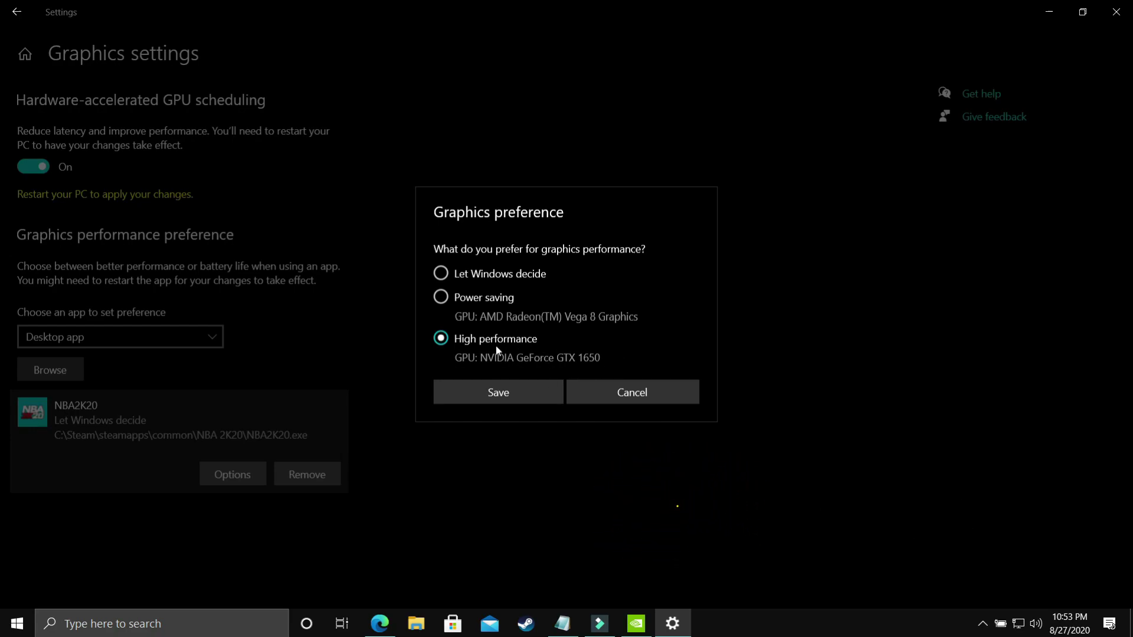
{"action": "left_click", "coordinate": [495, 388]}
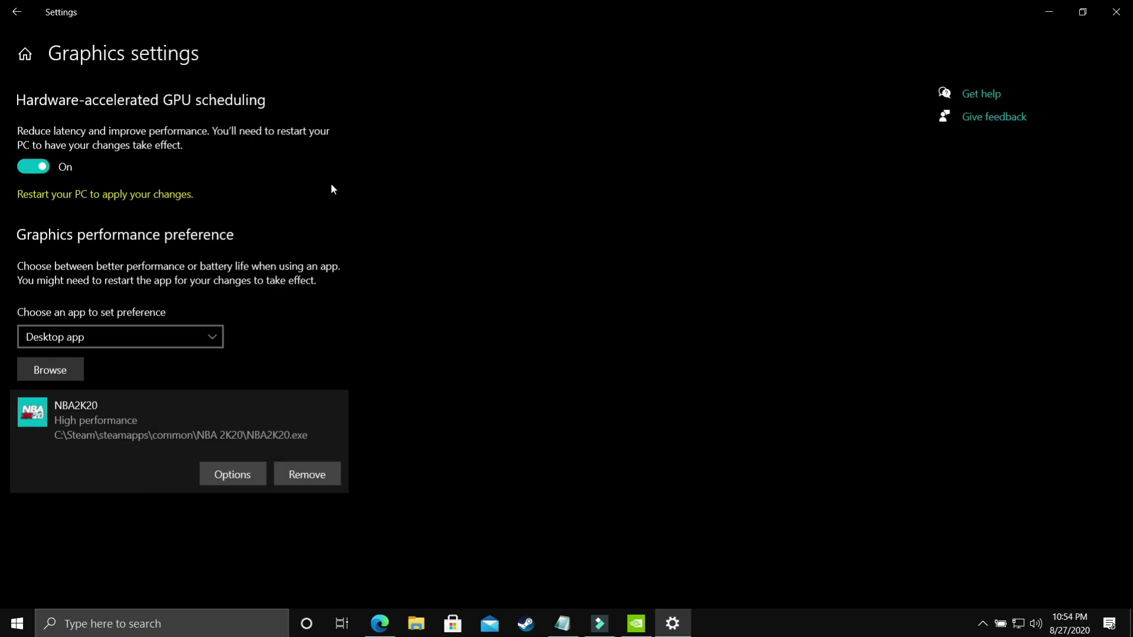
{"action": "key", "text": "super+d"}
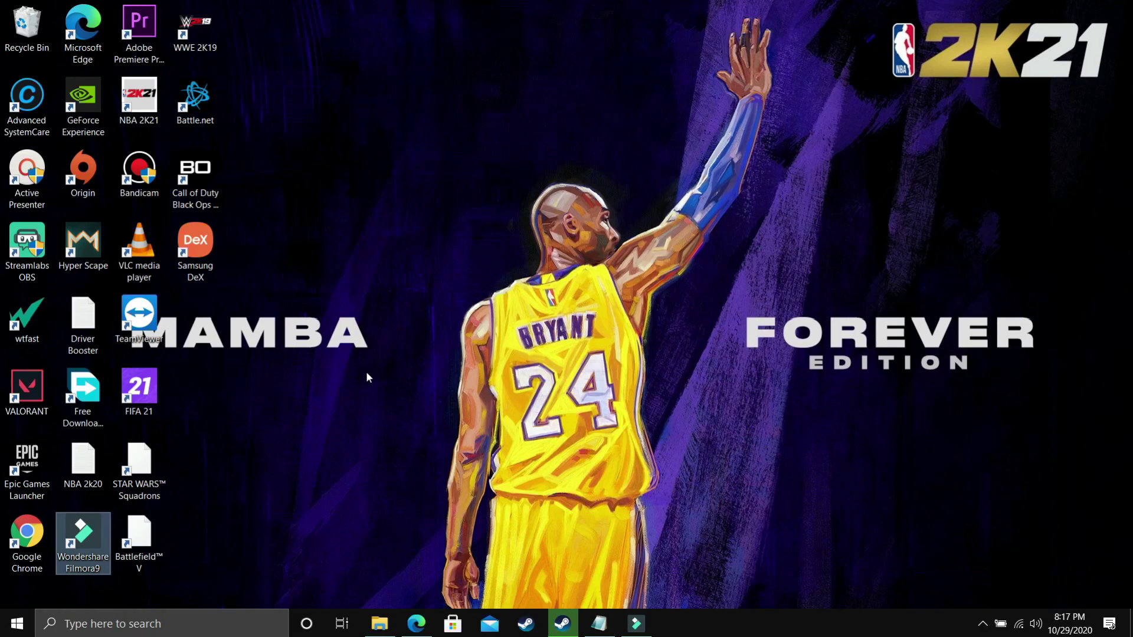
Step: Switch to Microsoft Edge and look through the Bing results for "pc optimizer" to find a suitable optimization tool
{"action": "mouse_move", "coordinate": [420, 626]}
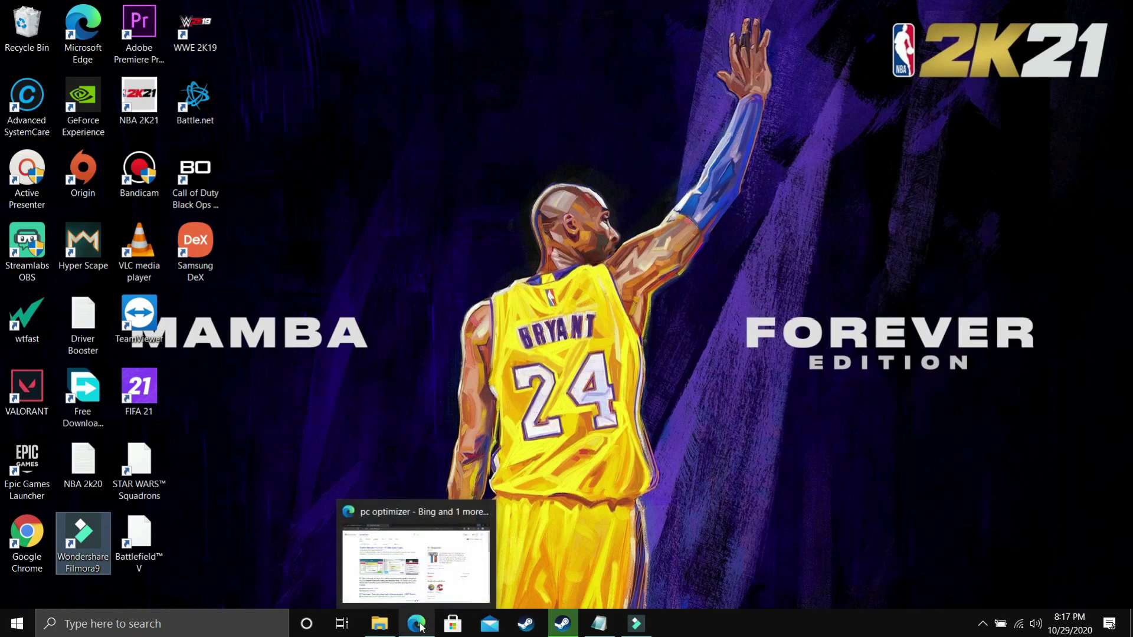
{"action": "left_click", "coordinate": [405, 592]}
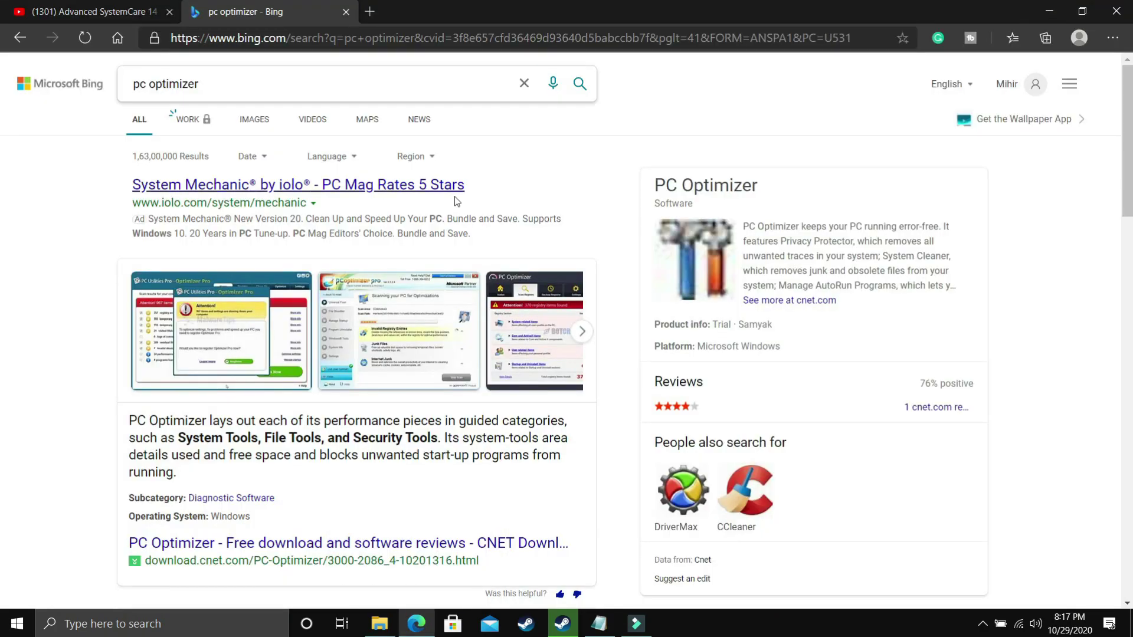
{"action": "scroll", "coordinate": [426, 253], "scroll_direction": "down", "scroll_amount": 3}
{"action": "scroll", "coordinate": [263, 186], "scroll_direction": "up", "scroll_amount": 3}
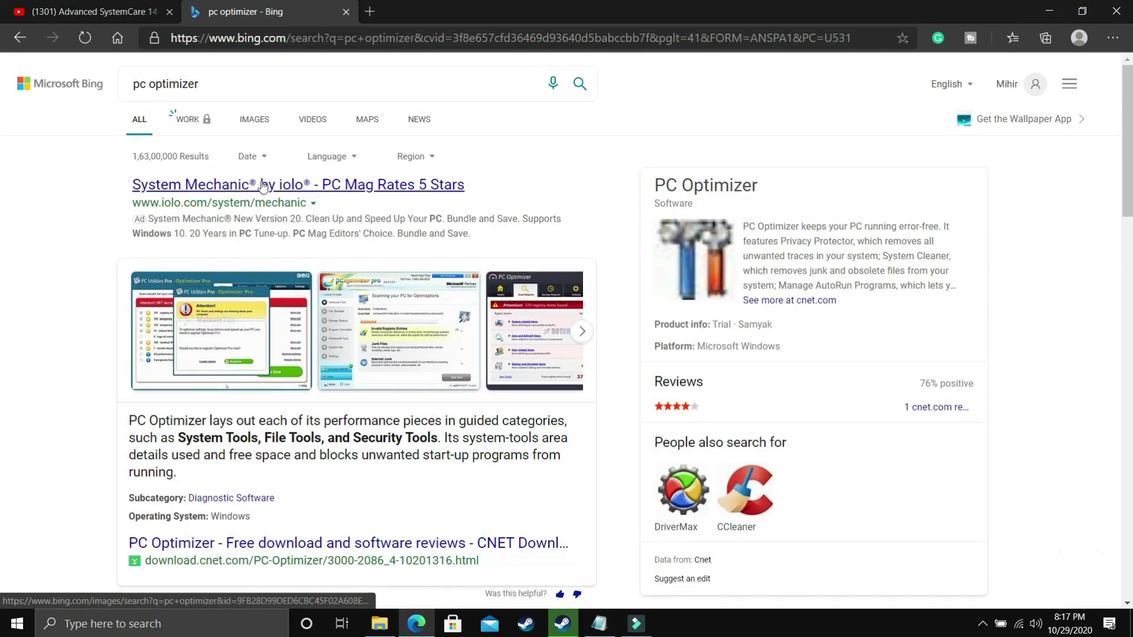
{"action": "left_click_drag", "start_coordinate": [200, 84], "coordinate": [136, 98]}
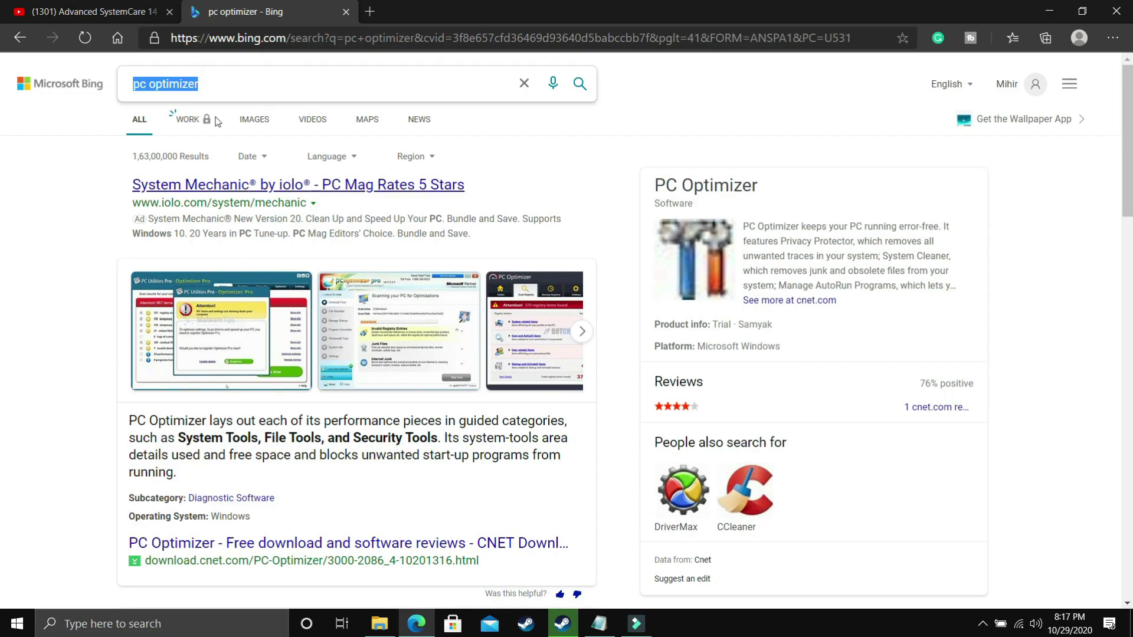
{"action": "left_click", "coordinate": [50, 189]}
{"action": "scroll", "coordinate": [224, 171], "scroll_direction": "down", "scroll_amount": 4}
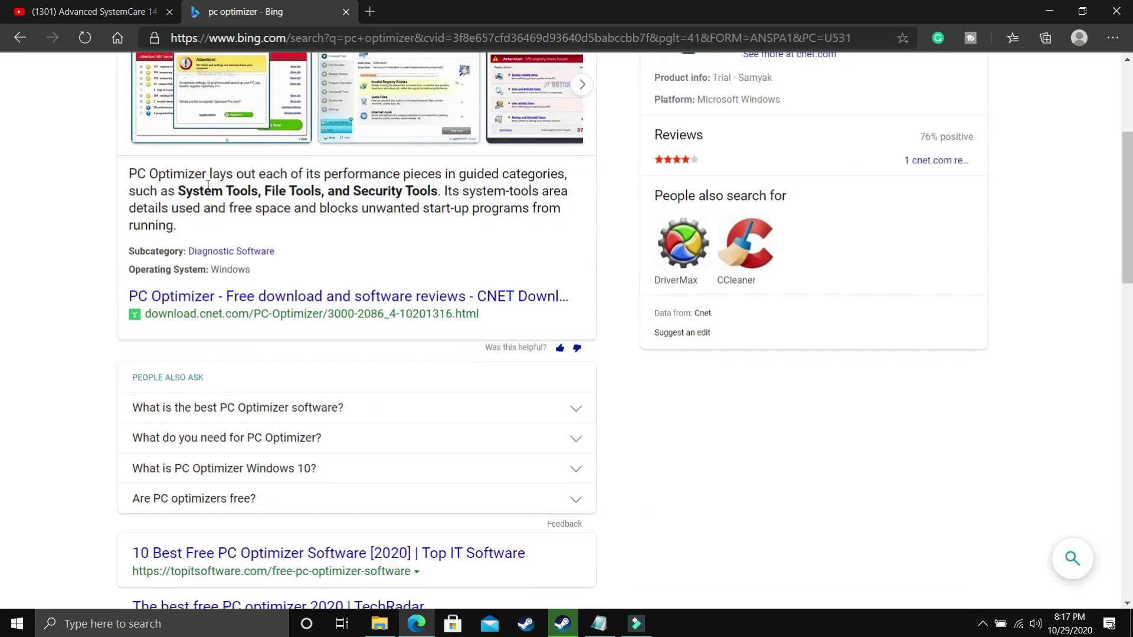
{"action": "scroll", "coordinate": [185, 193], "scroll_direction": "down", "scroll_amount": 3}
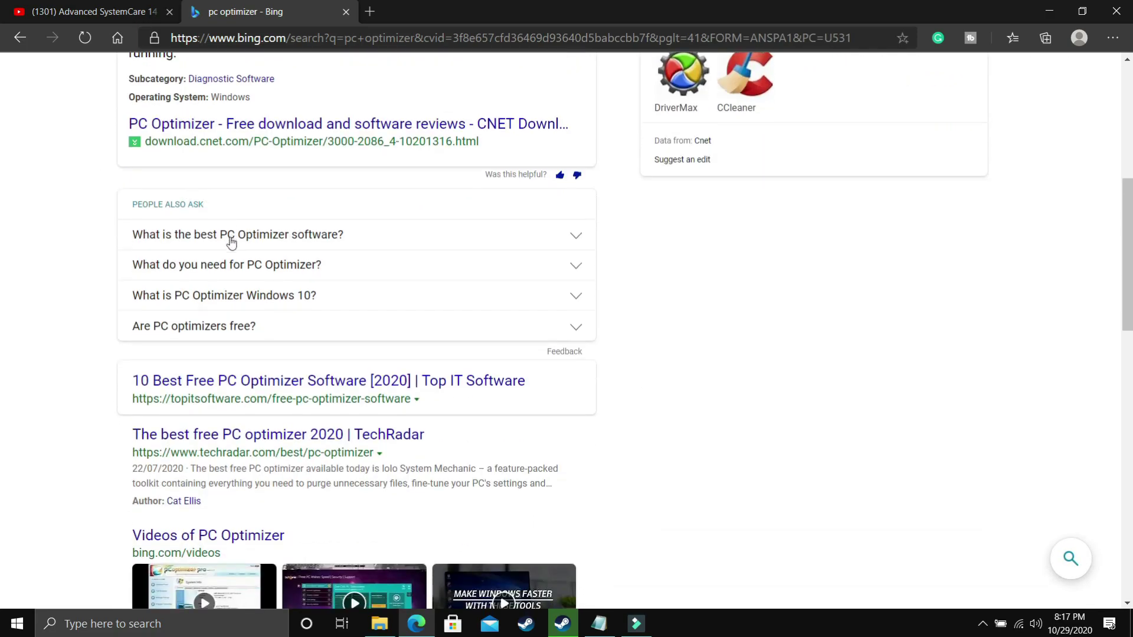
{"action": "scroll", "coordinate": [239, 260], "scroll_direction": "down", "scroll_amount": 8}
{"action": "scroll", "coordinate": [243, 268], "scroll_direction": "down", "scroll_amount": 8}
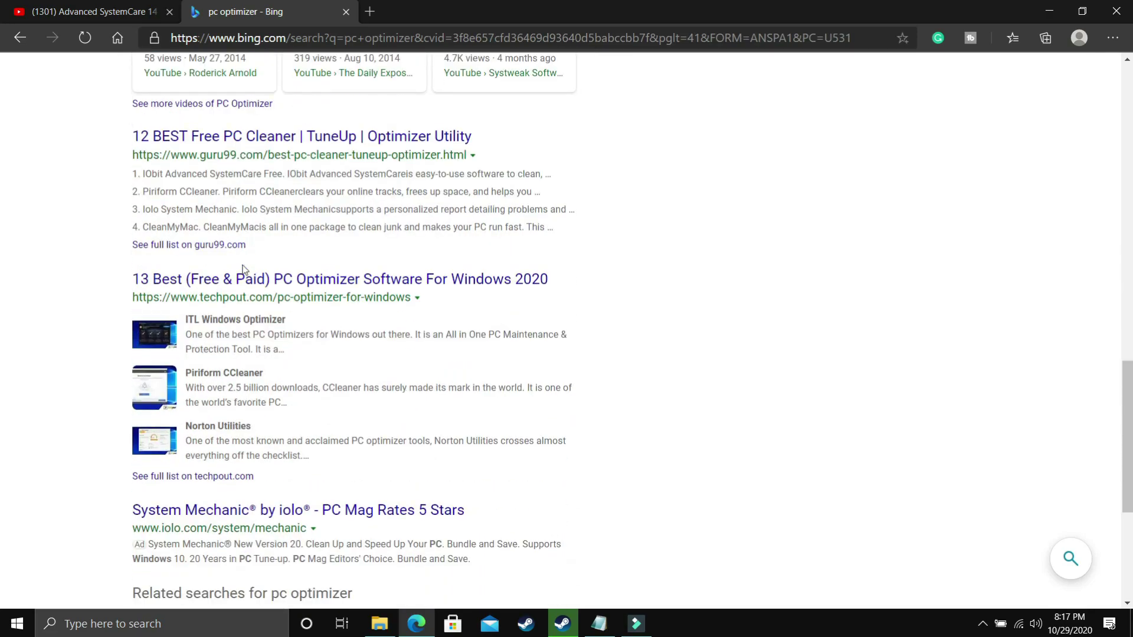
{"action": "scroll", "coordinate": [242, 265], "scroll_direction": "up", "scroll_amount": 20}
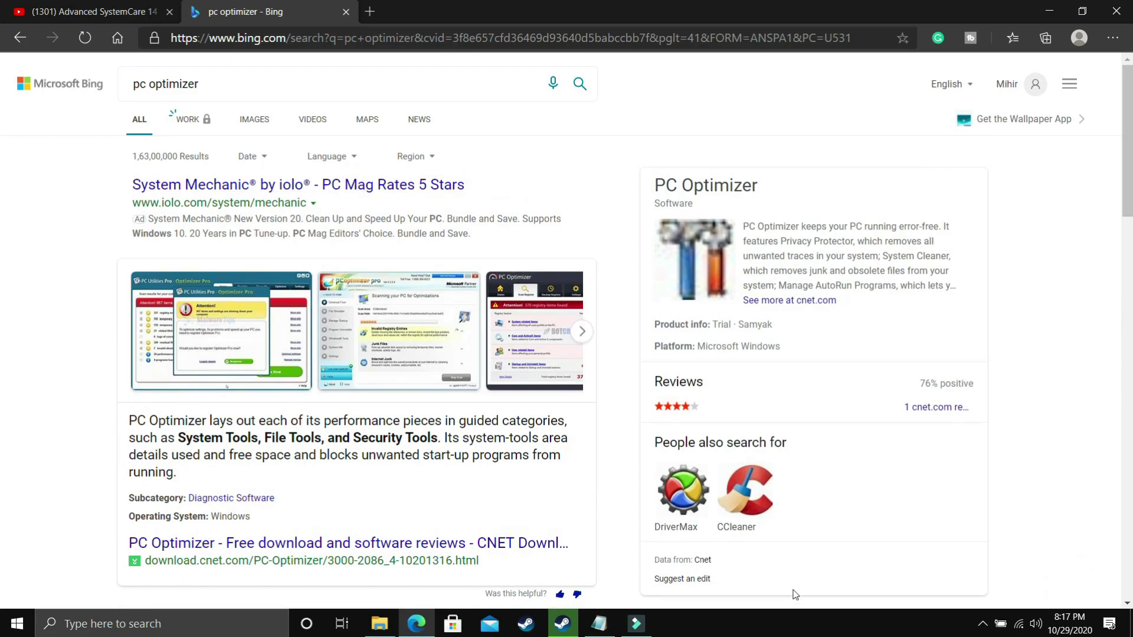
{"action": "mouse_move", "coordinate": [216, 364]}
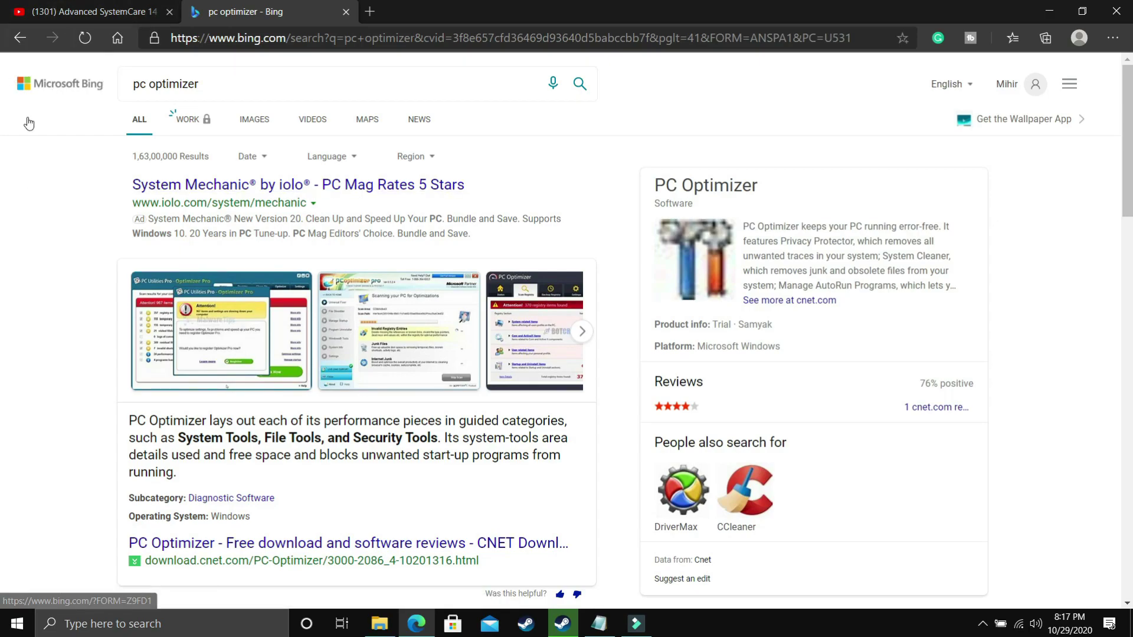
{"action": "scroll", "coordinate": [85, 199], "scroll_direction": "down", "scroll_amount": 3}
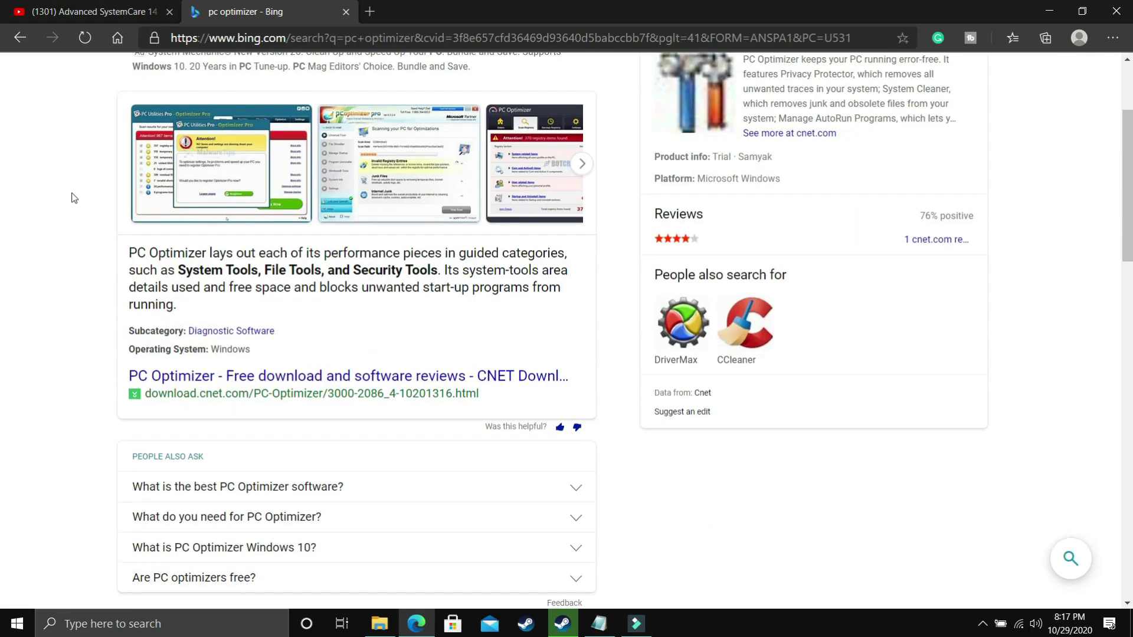
{"action": "scroll", "coordinate": [49, 176], "scroll_direction": "down", "scroll_amount": 8}
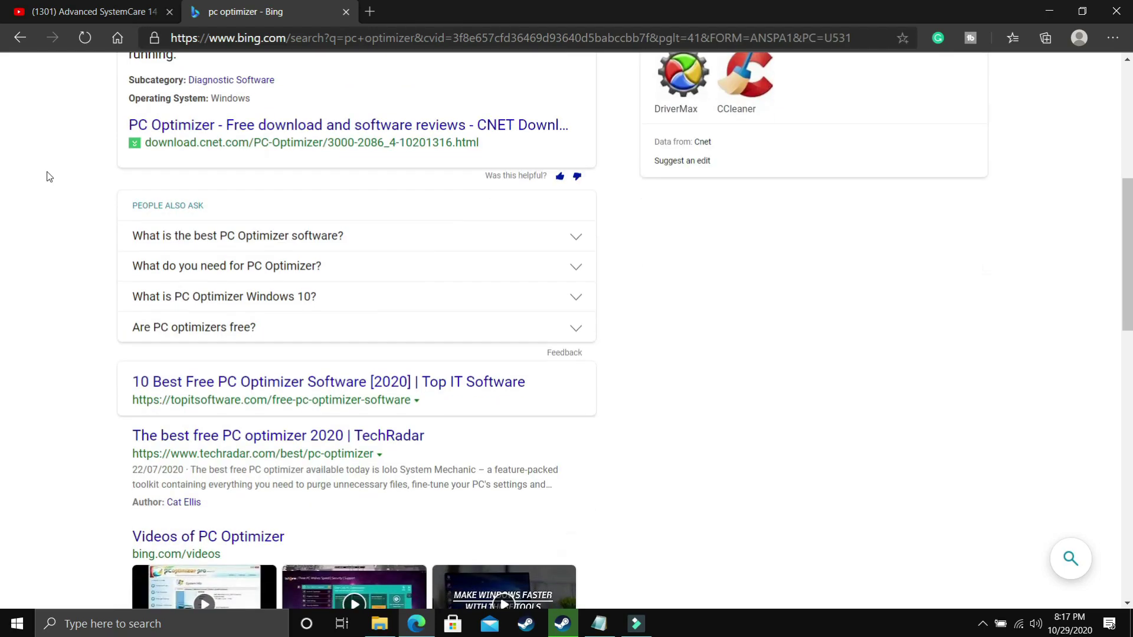
Step: Switch to the YouTube video about Advanced SystemCare 14 and view its Speed Up section at about 4:42
{"action": "left_click", "coordinate": [108, 8]}
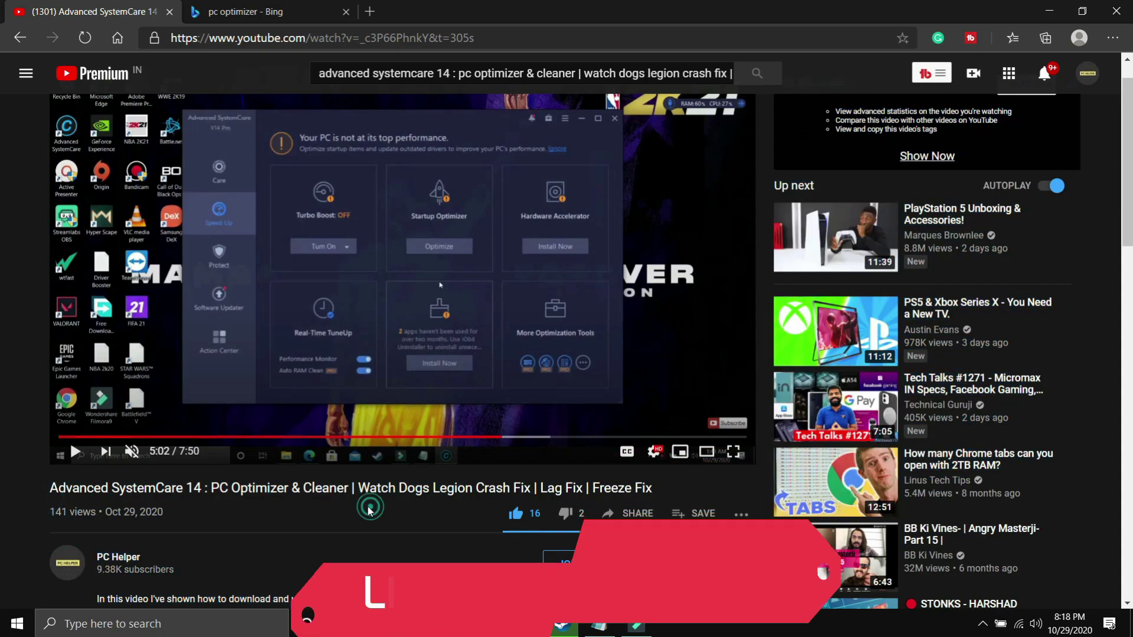
{"action": "scroll", "coordinate": [370, 511], "scroll_direction": "up", "scroll_amount": 1}
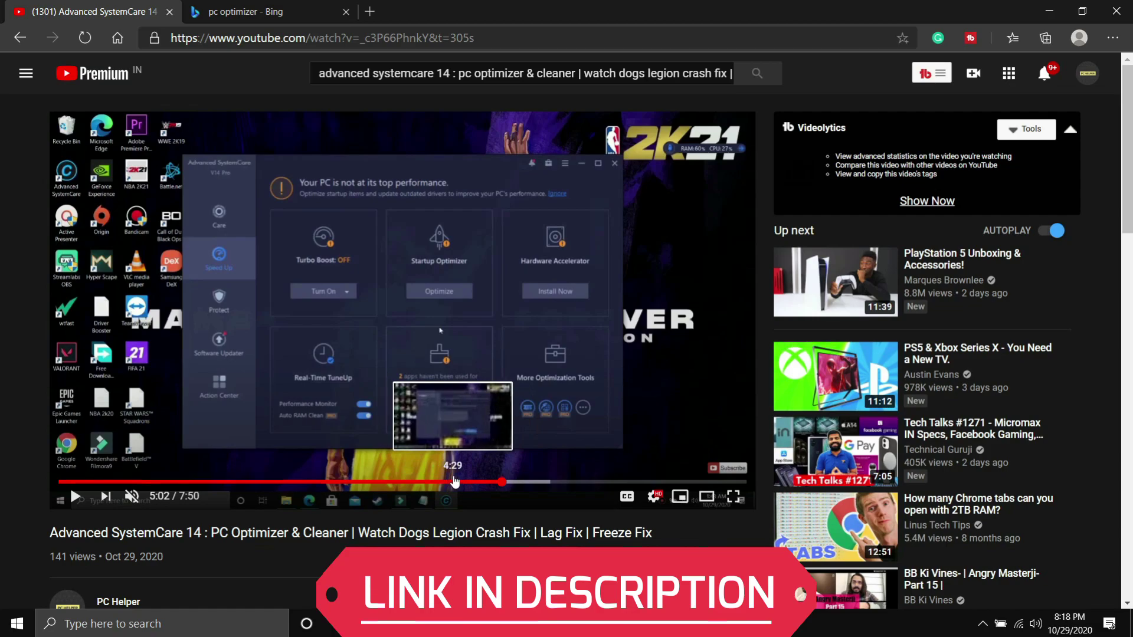
{"action": "left_click", "coordinate": [463, 482]}
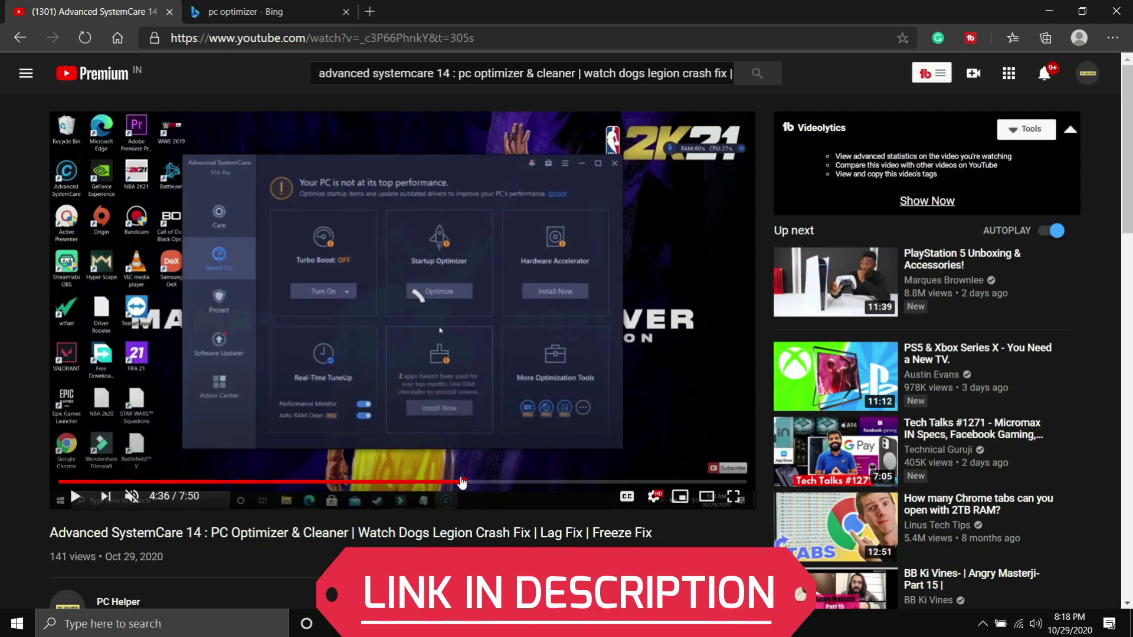
{"action": "left_click_drag", "start_coordinate": [464, 482], "coordinate": [472, 481]}
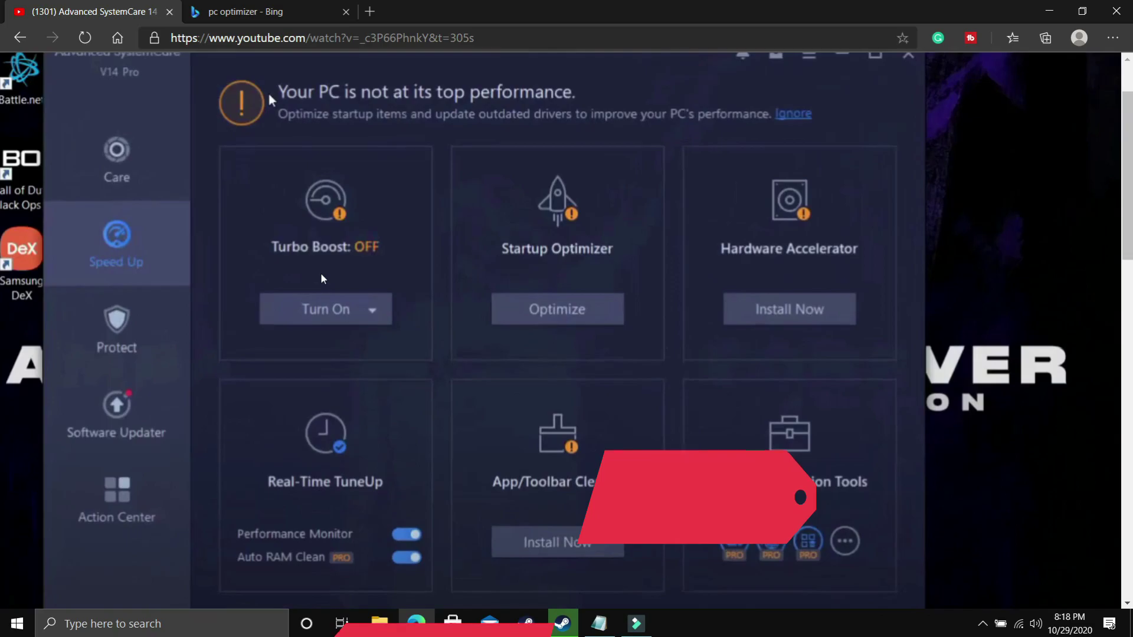
{"action": "scroll", "coordinate": [320, 272], "scroll_direction": "down", "scroll_amount": 5}
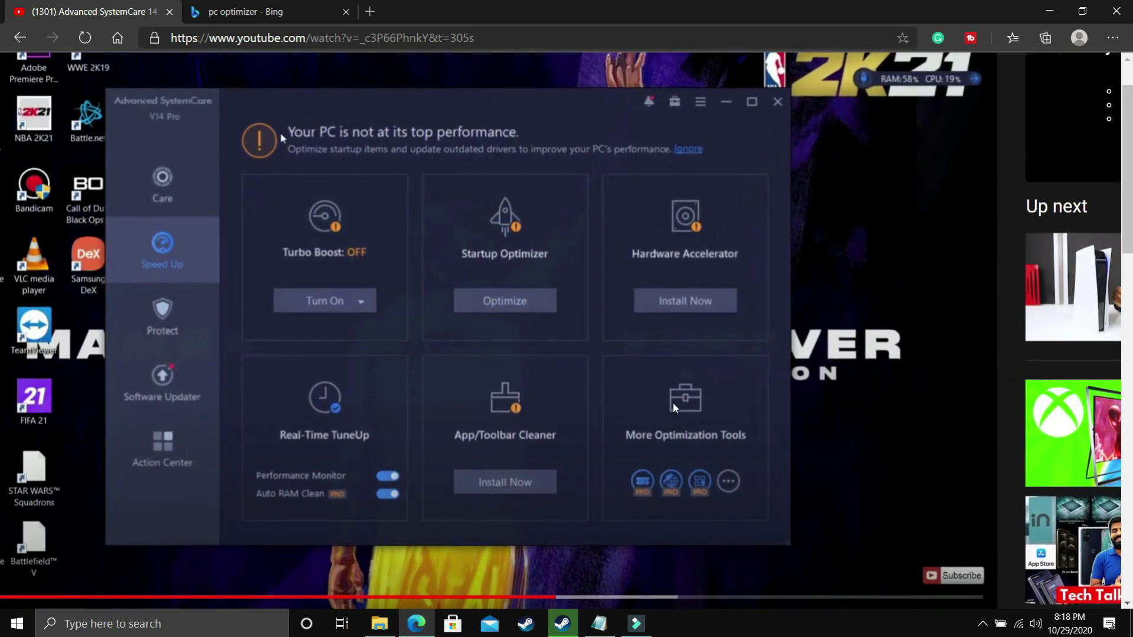
{"action": "scroll", "coordinate": [733, 466], "scroll_direction": "down", "scroll_amount": 3}
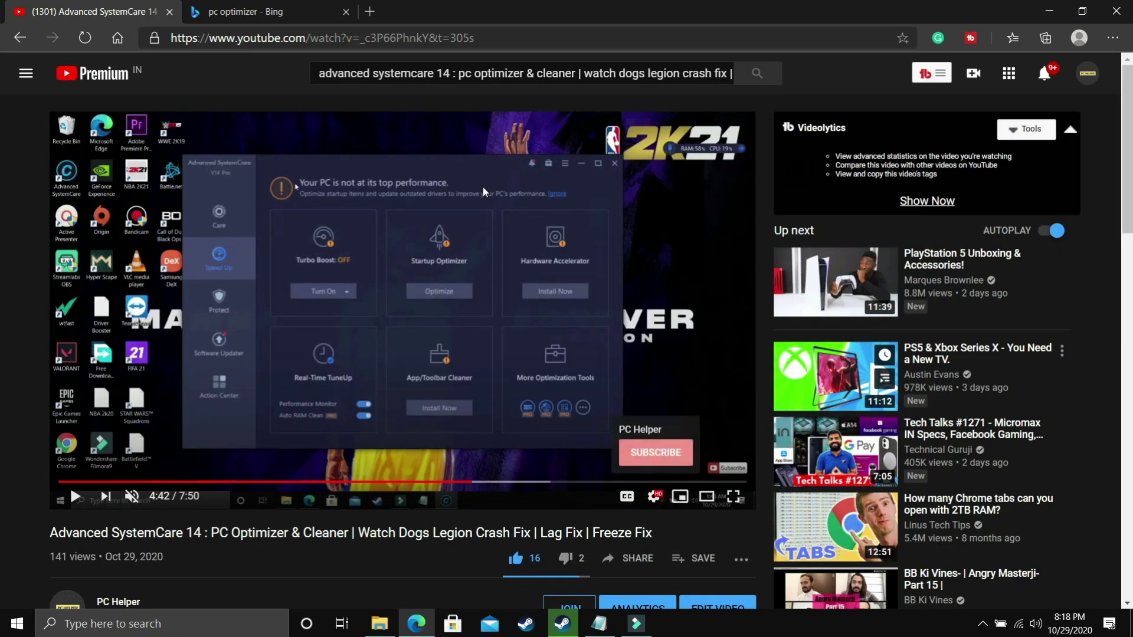
Step: Expand the video's full description to look over the Advanced SystemCare download information
{"action": "scroll", "coordinate": [738, 436], "scroll_direction": "down", "scroll_amount": 5}
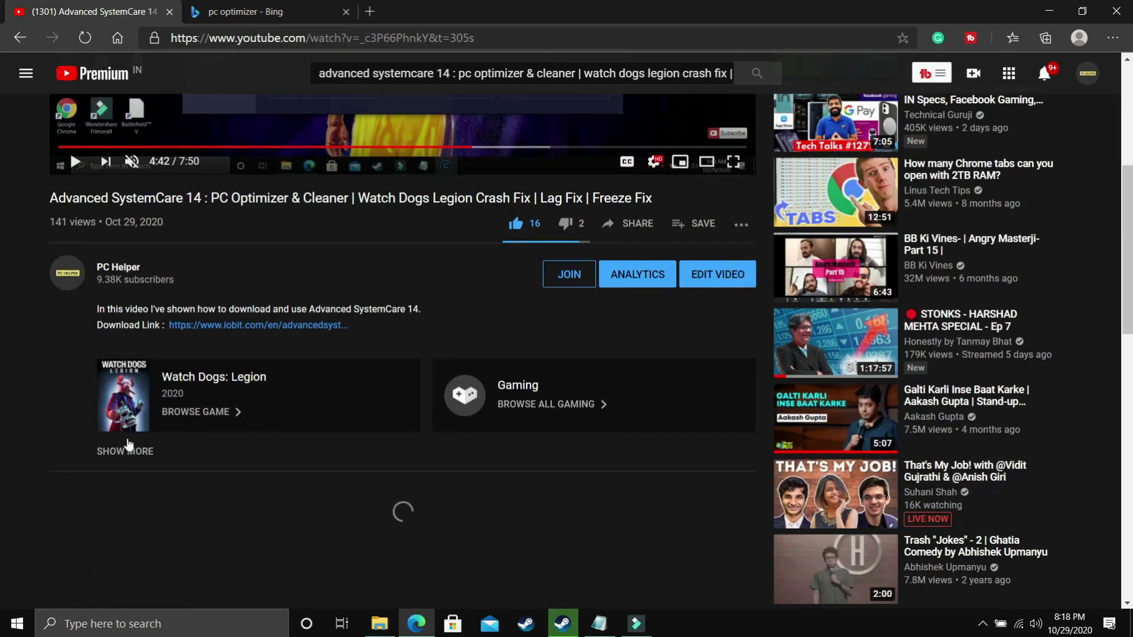
{"action": "left_click", "coordinate": [130, 451]}
{"action": "scroll", "coordinate": [284, 391], "scroll_direction": "down", "scroll_amount": 5}
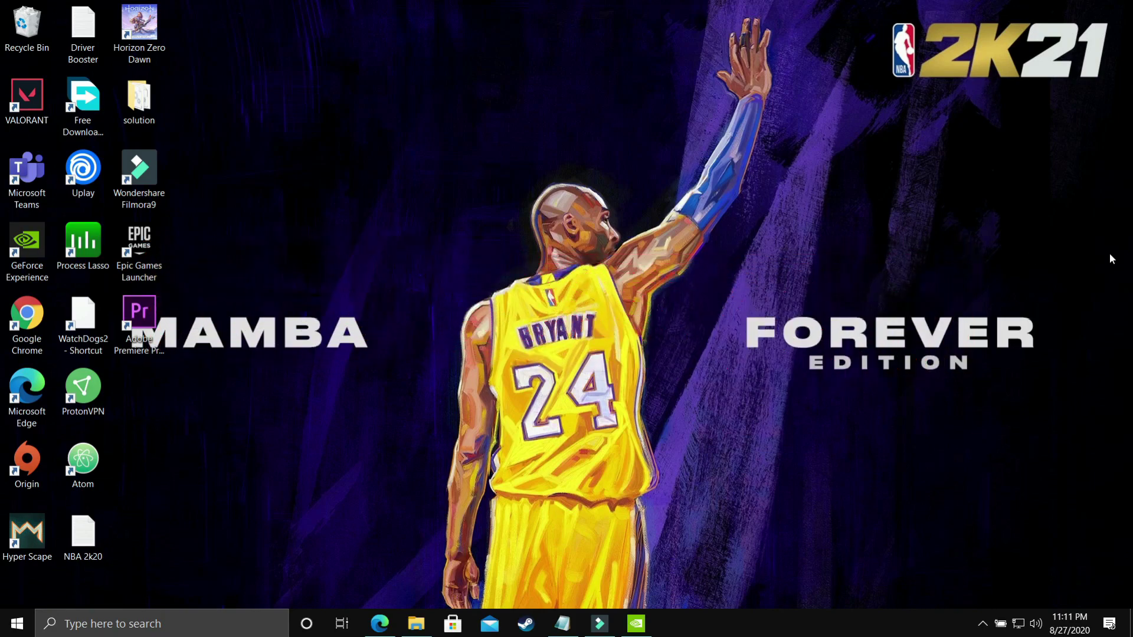
Step: Open NVIDIA Control Panel, check the global 3D settings, and go to the program-specific 3D settings
{"action": "right_click", "coordinate": [539, 263]}
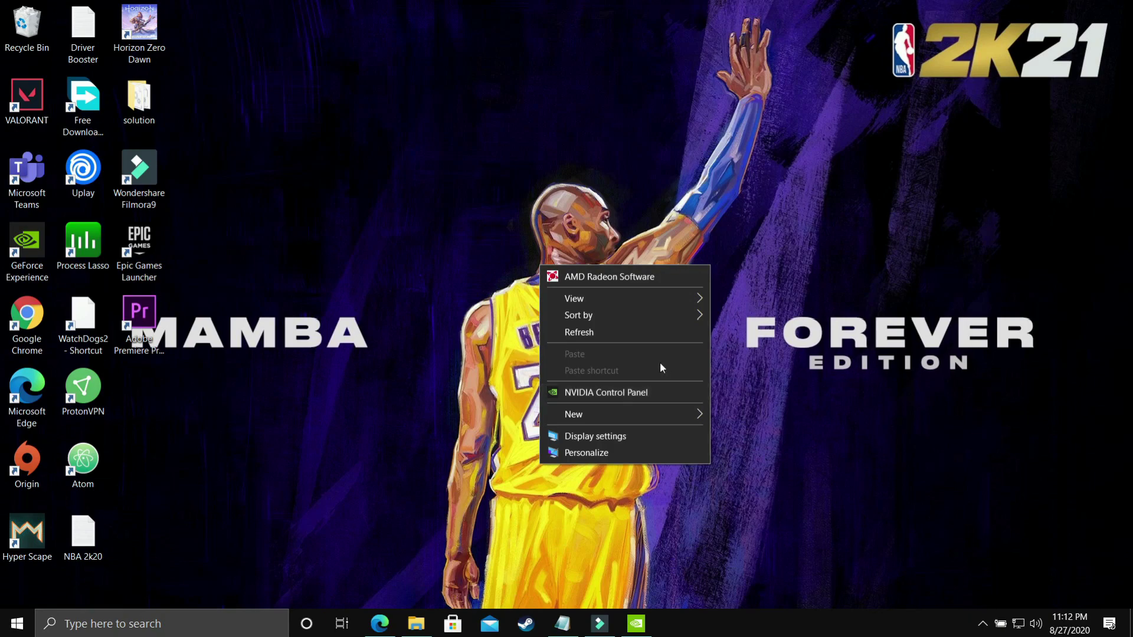
{"action": "left_click", "coordinate": [629, 391]}
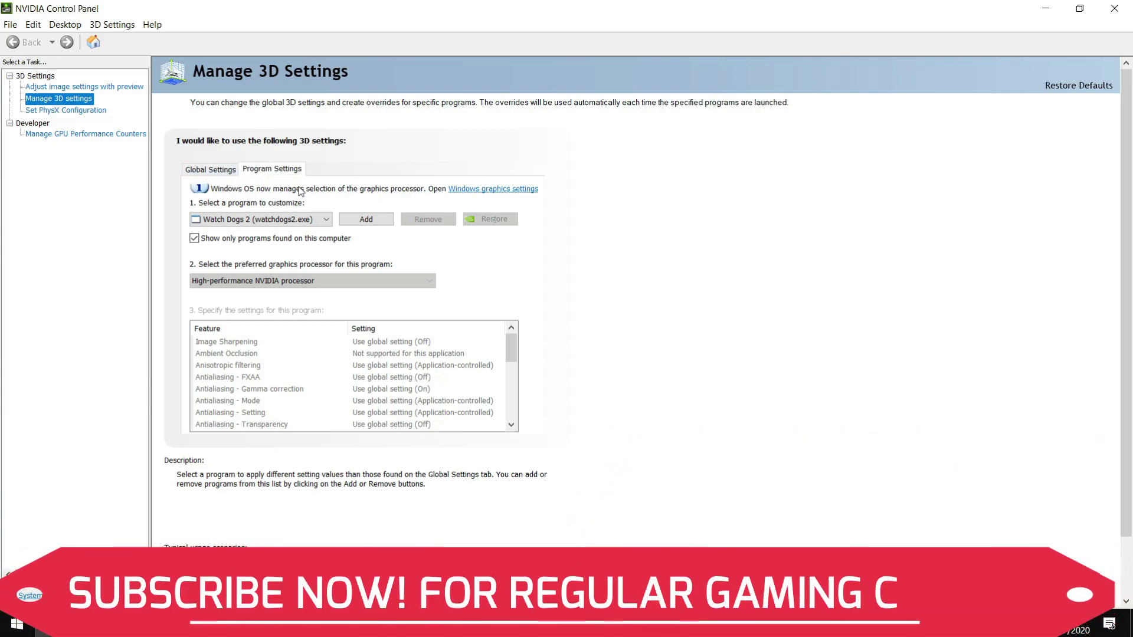
{"action": "left_click", "coordinate": [211, 170]}
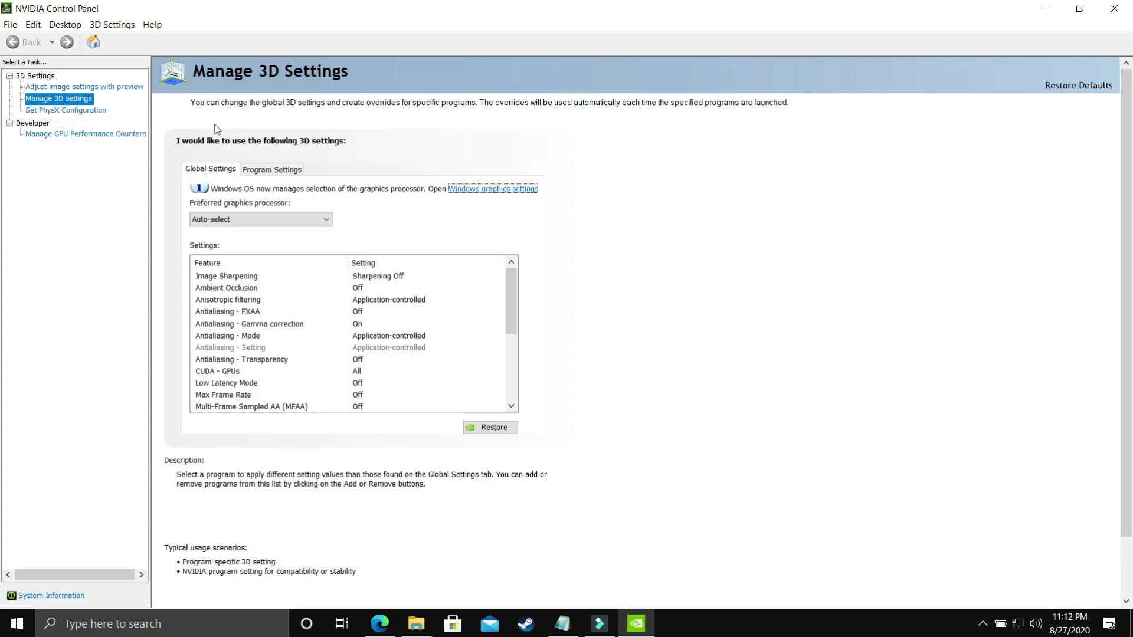
{"action": "left_click", "coordinate": [284, 174]}
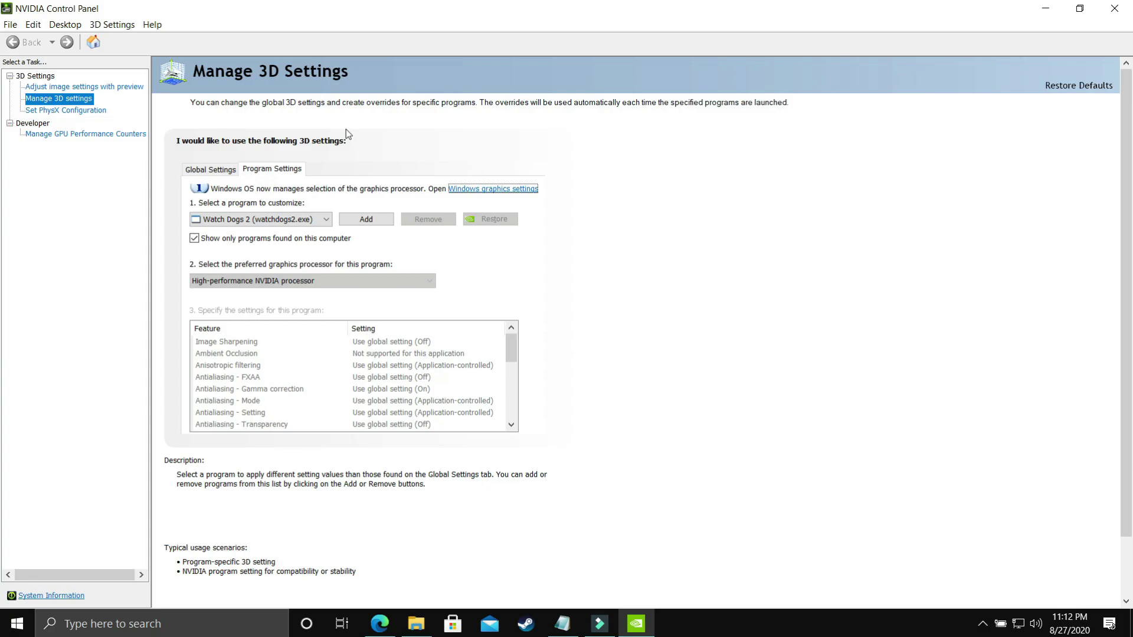
Step: Choose NBA 2K20 (nba2k20.exe) as the program to customize and set its preferred graphics processor to High-performance NVIDIA processor
{"action": "left_click", "coordinate": [255, 220]}
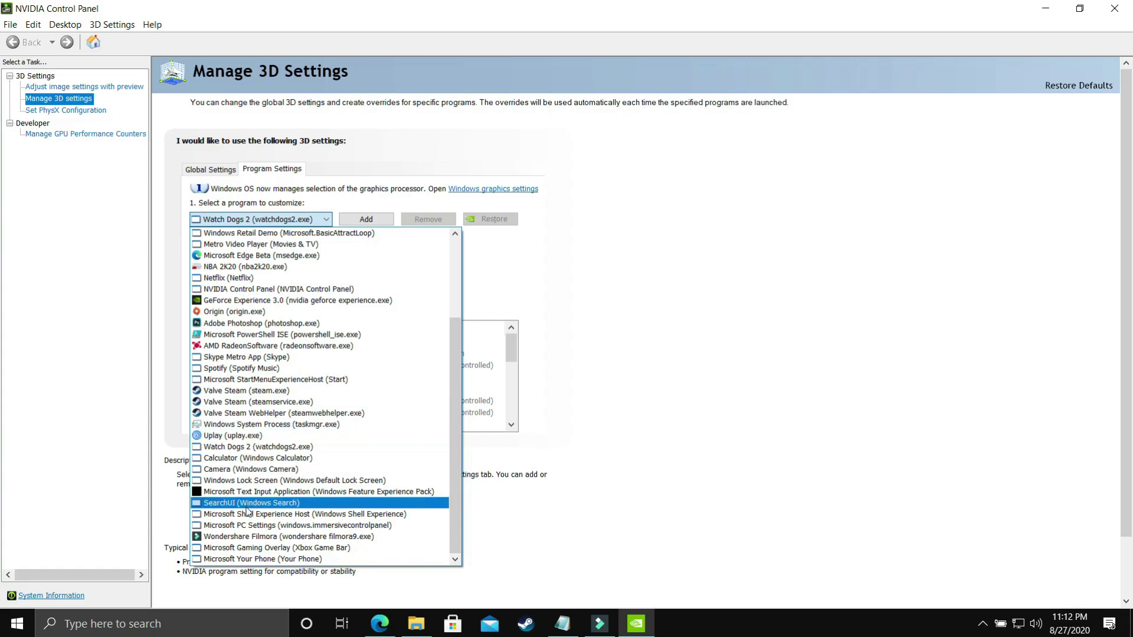
{"action": "left_click", "coordinate": [259, 266]}
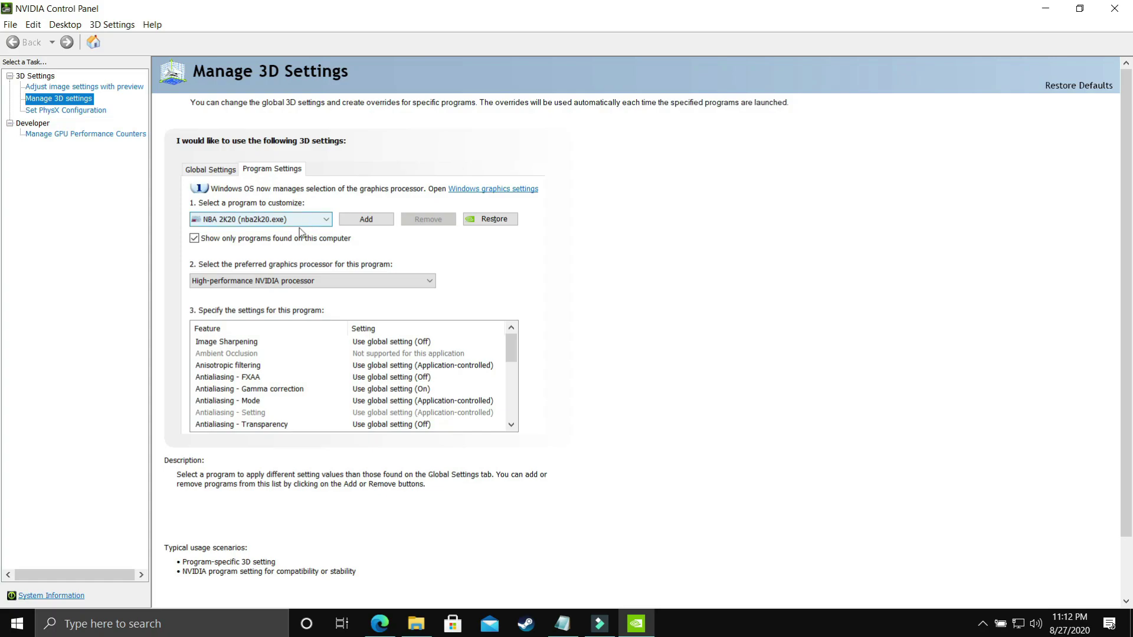
{"action": "left_click", "coordinate": [241, 281]}
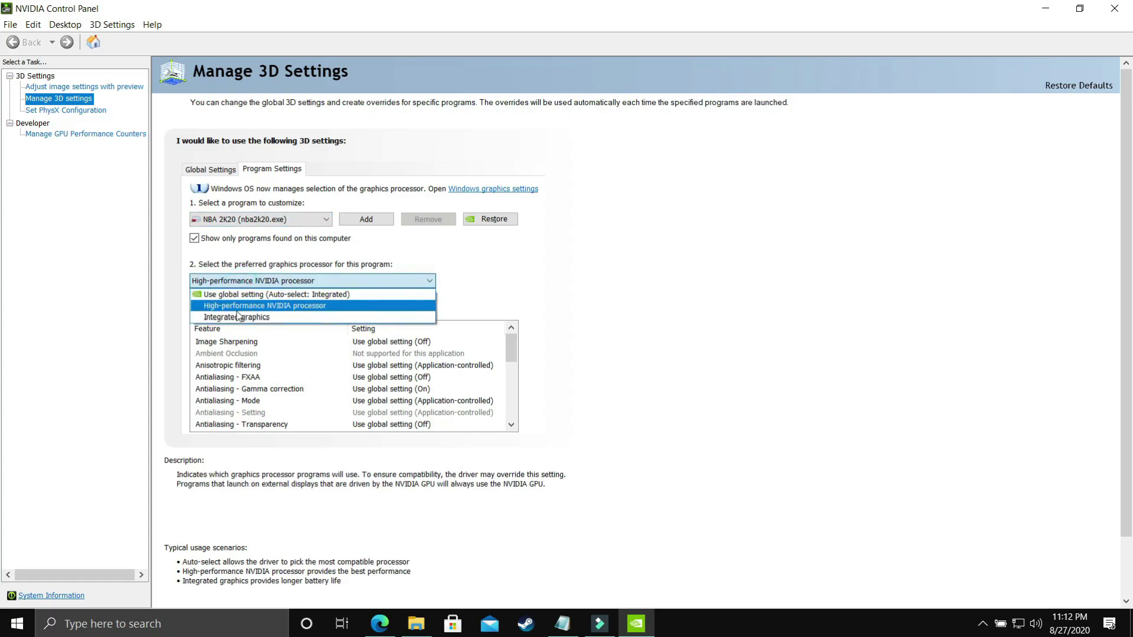
{"action": "left_click", "coordinate": [264, 307]}
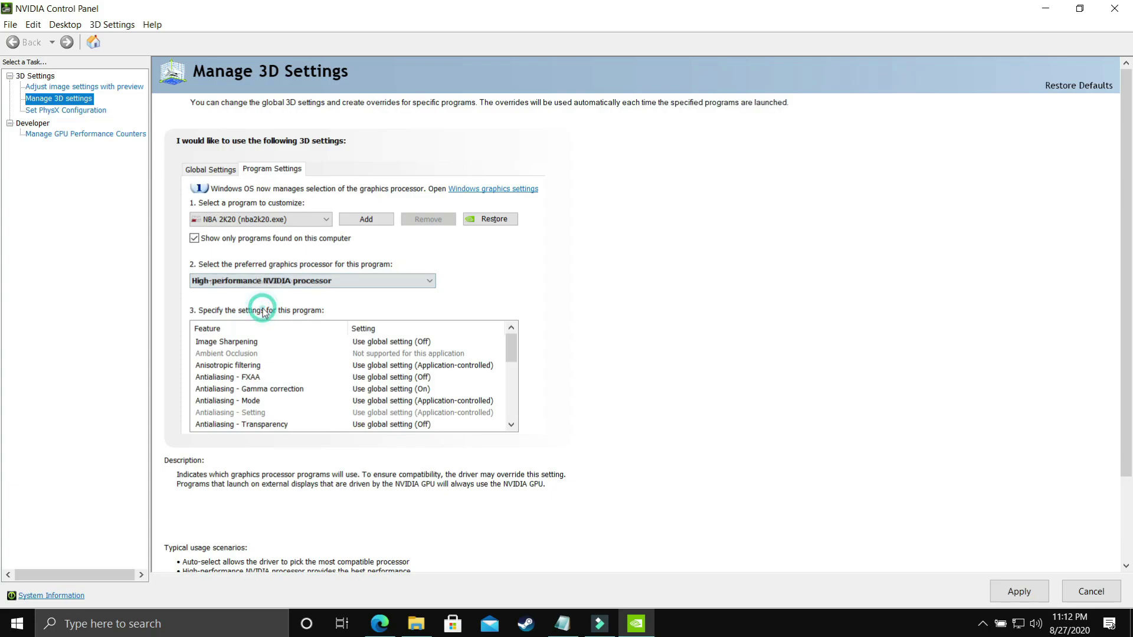
Step: Set the program's power management mode to Prefer maximum performance and apply the changes
{"action": "scroll", "coordinate": [293, 381], "scroll_direction": "down", "scroll_amount": 2}
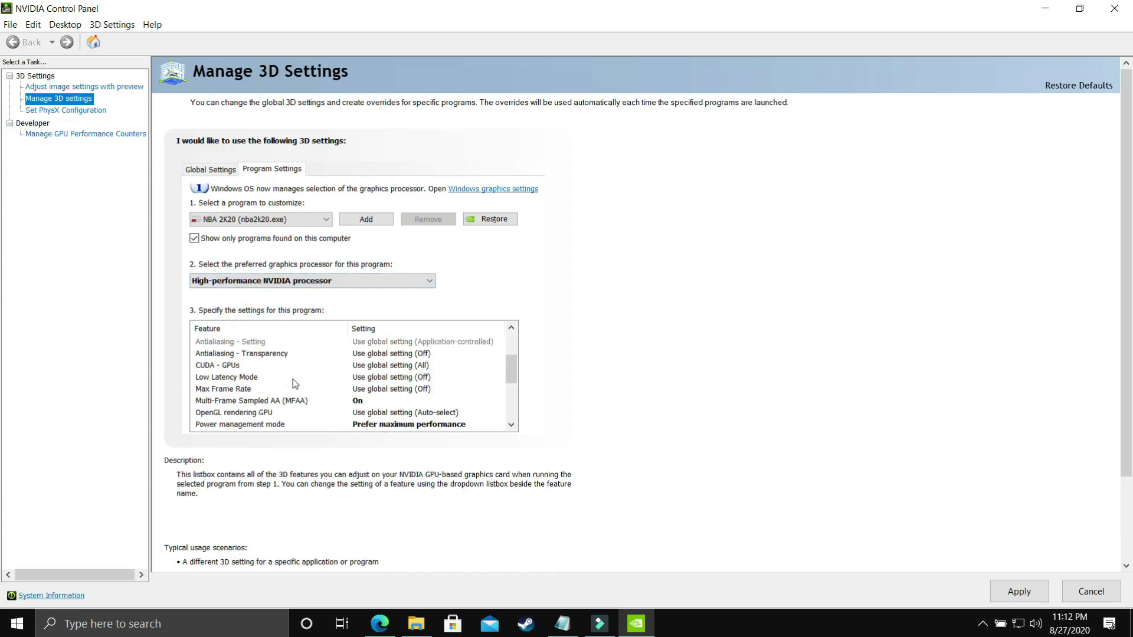
{"action": "left_click", "coordinate": [285, 424]}
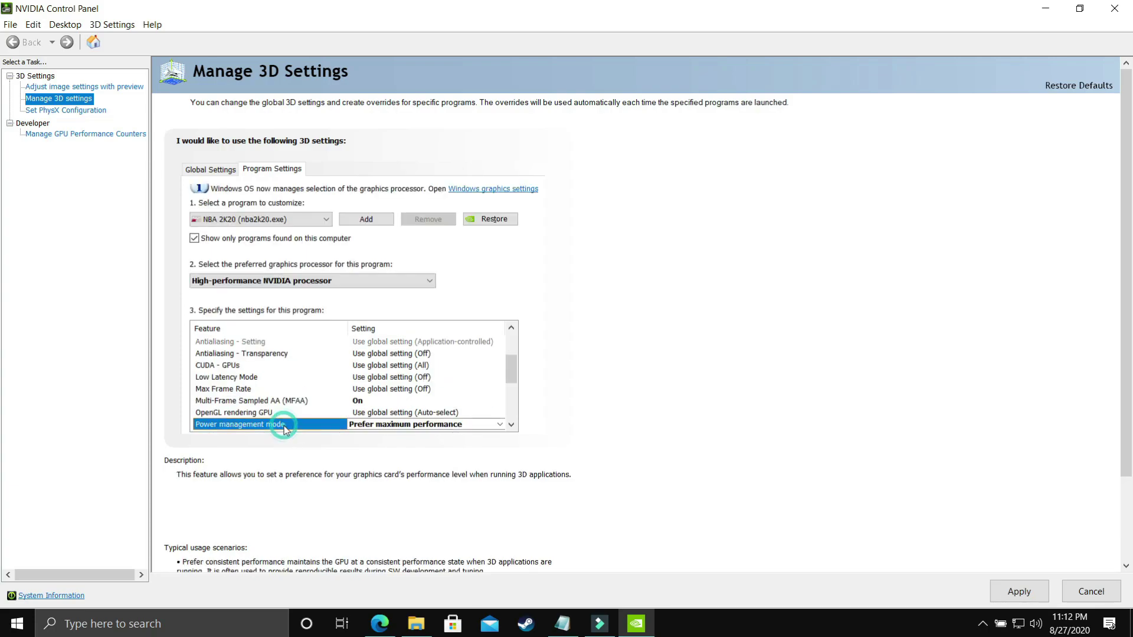
{"action": "left_click", "coordinate": [352, 428]}
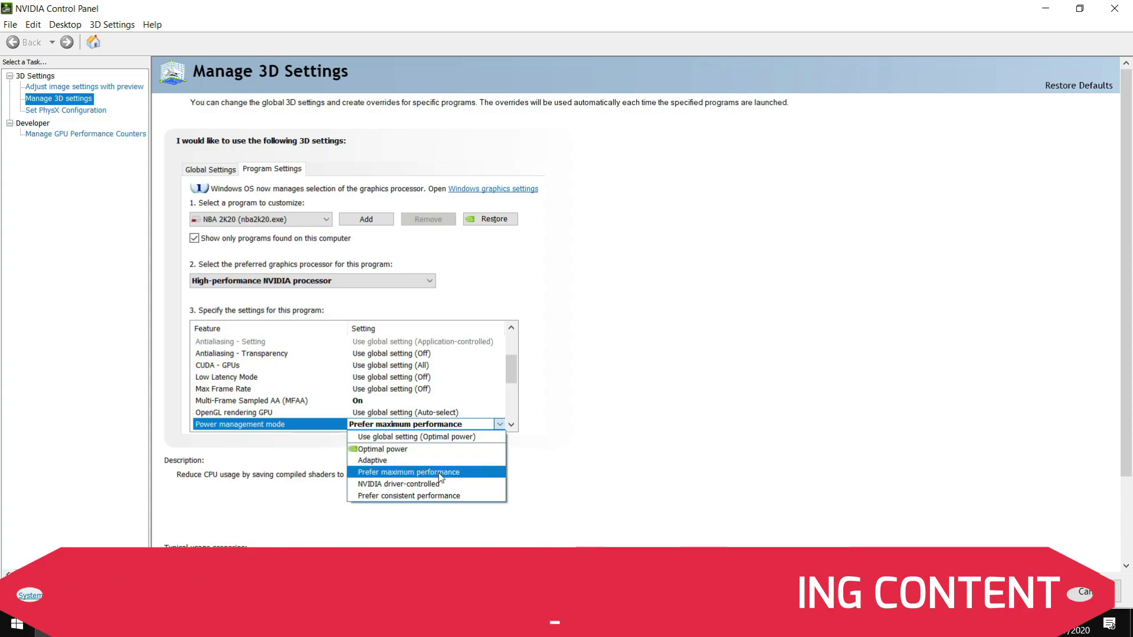
{"action": "left_click", "coordinate": [423, 471]}
{"action": "left_click", "coordinate": [1005, 592]}
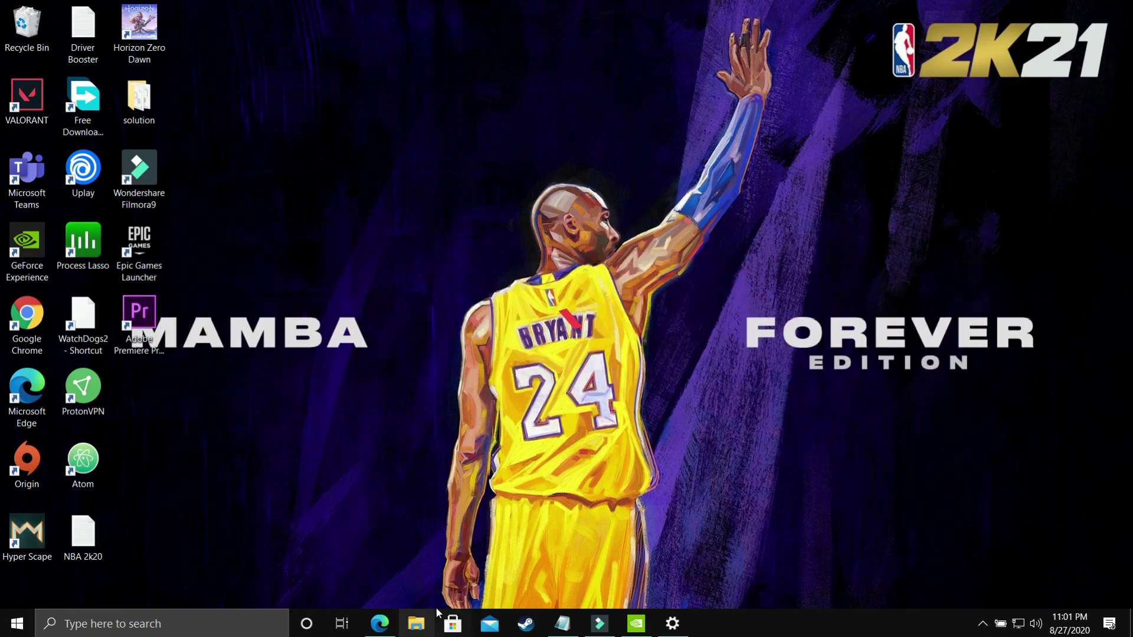
Step: Open the properties of This PC from File Explorer and go to the advanced system settings
{"action": "left_click", "coordinate": [420, 622]}
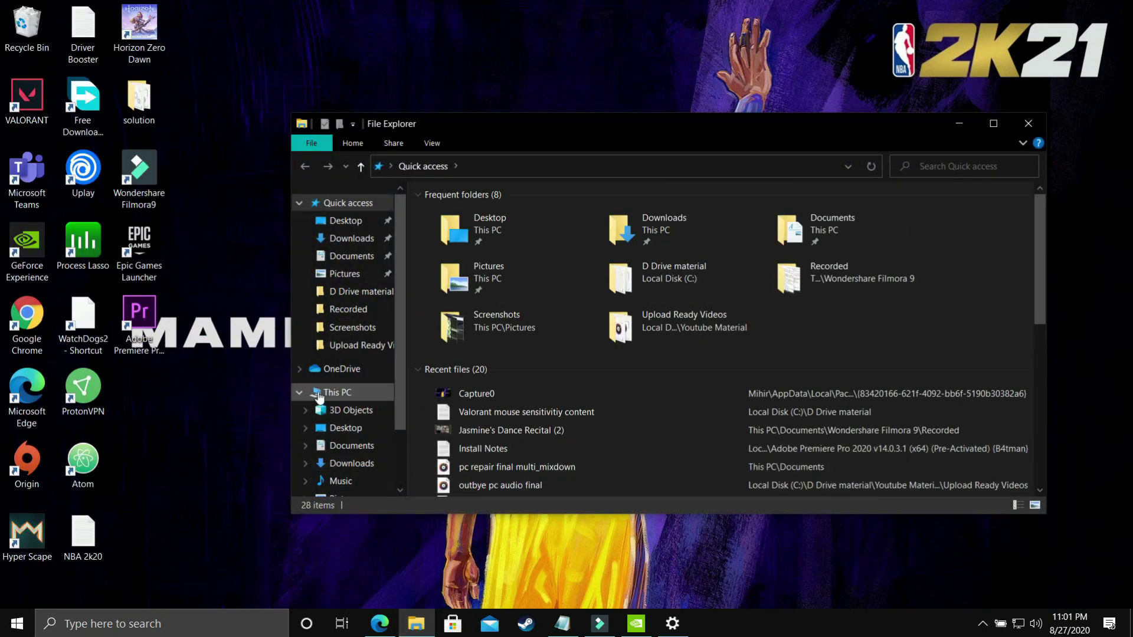
{"action": "right_click", "coordinate": [352, 394]}
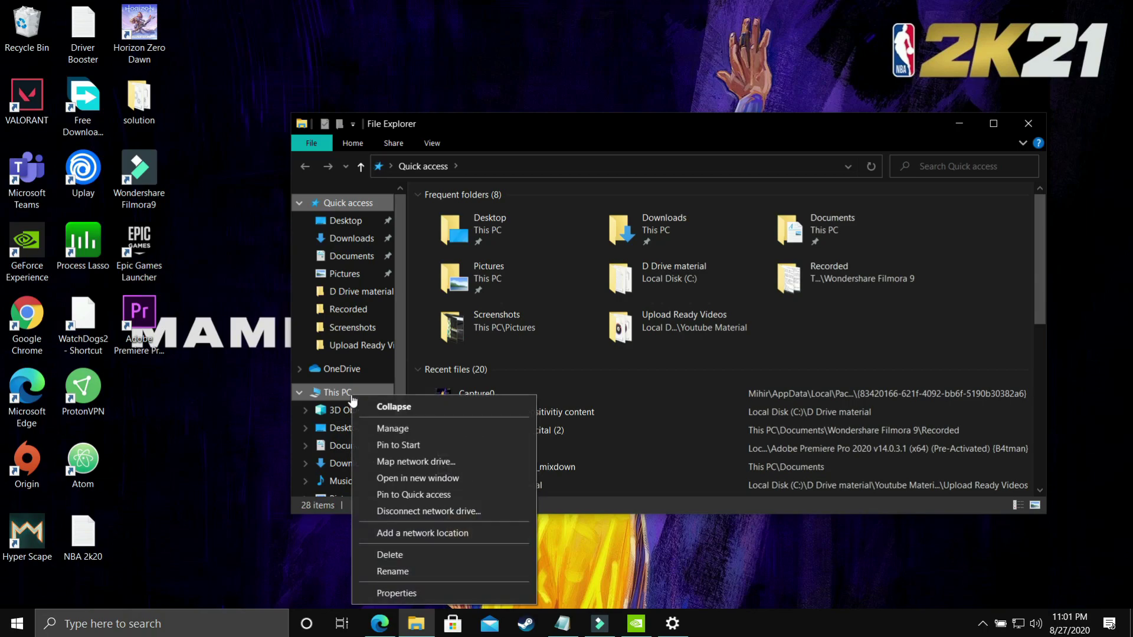
{"action": "left_click", "coordinate": [402, 594]}
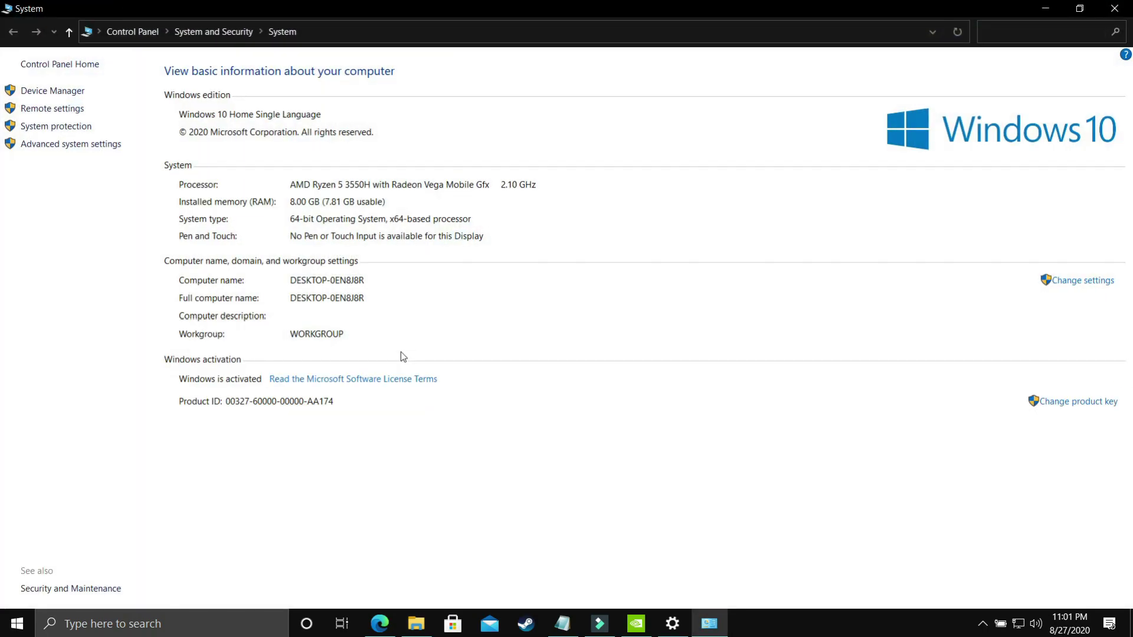
{"action": "left_click", "coordinate": [82, 154]}
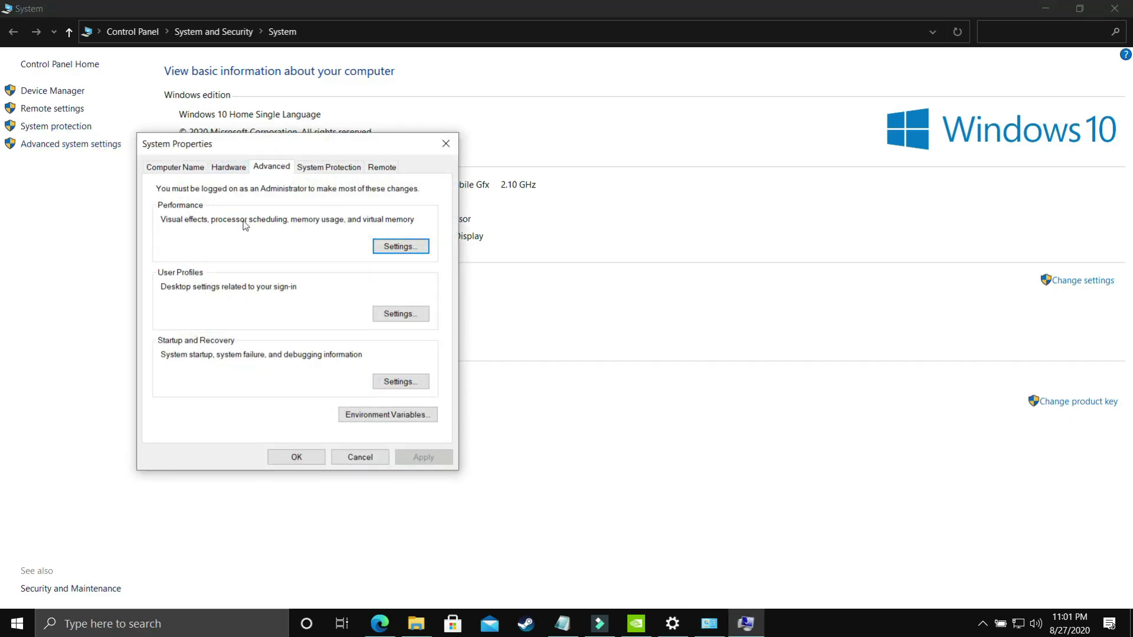
Step: Open the performance settings, set the visual effects to Adjust for best performance, and apply the change
{"action": "left_click", "coordinate": [391, 249]}
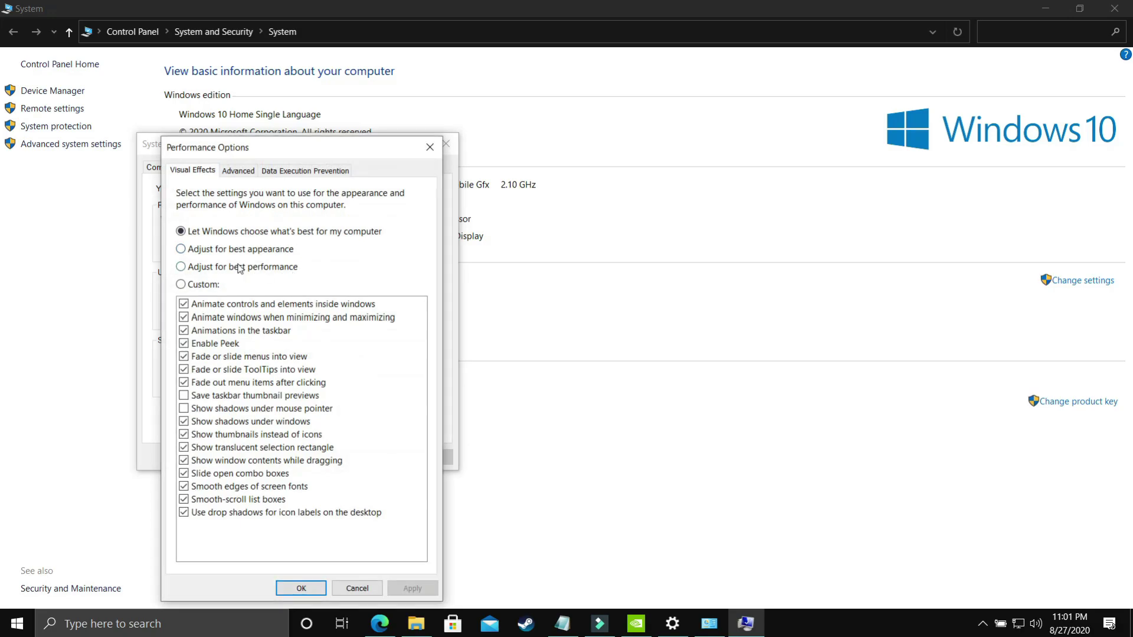
{"action": "left_click", "coordinate": [218, 268]}
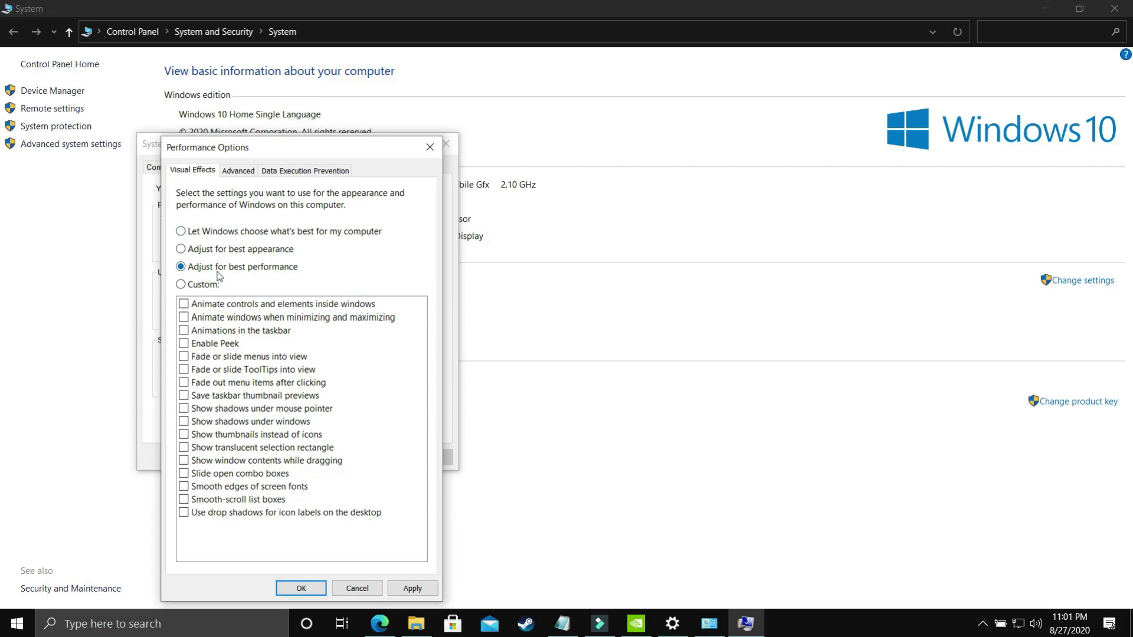
{"action": "left_click", "coordinate": [407, 588]}
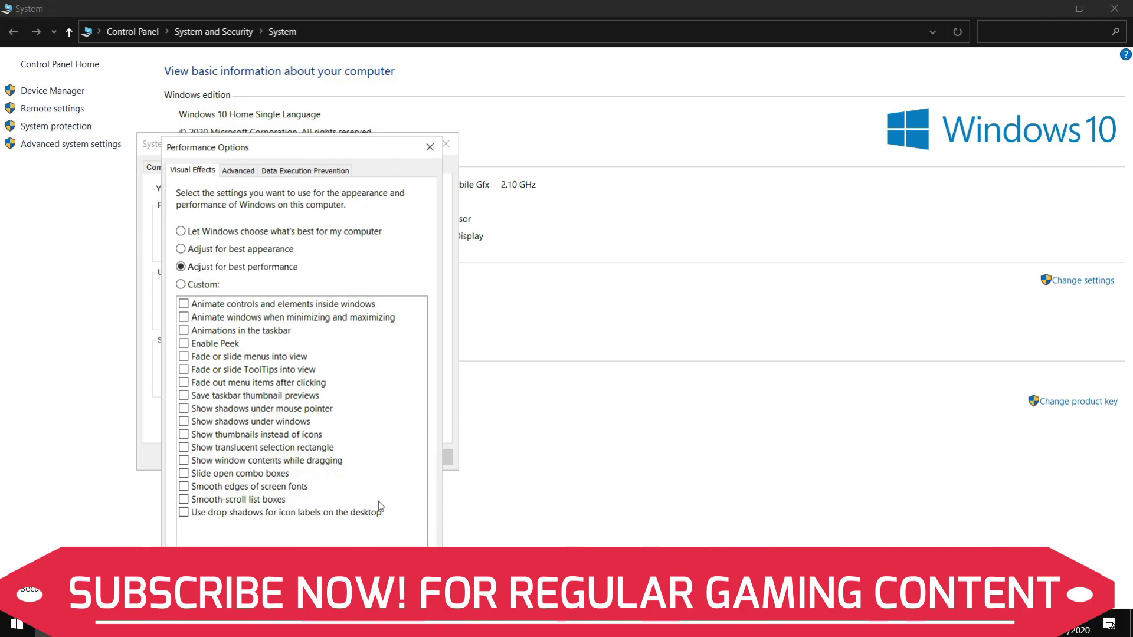
Step: In the advanced performance options, try Background services for processor scheduling and set it back to Programs
{"action": "left_click", "coordinate": [238, 171]}
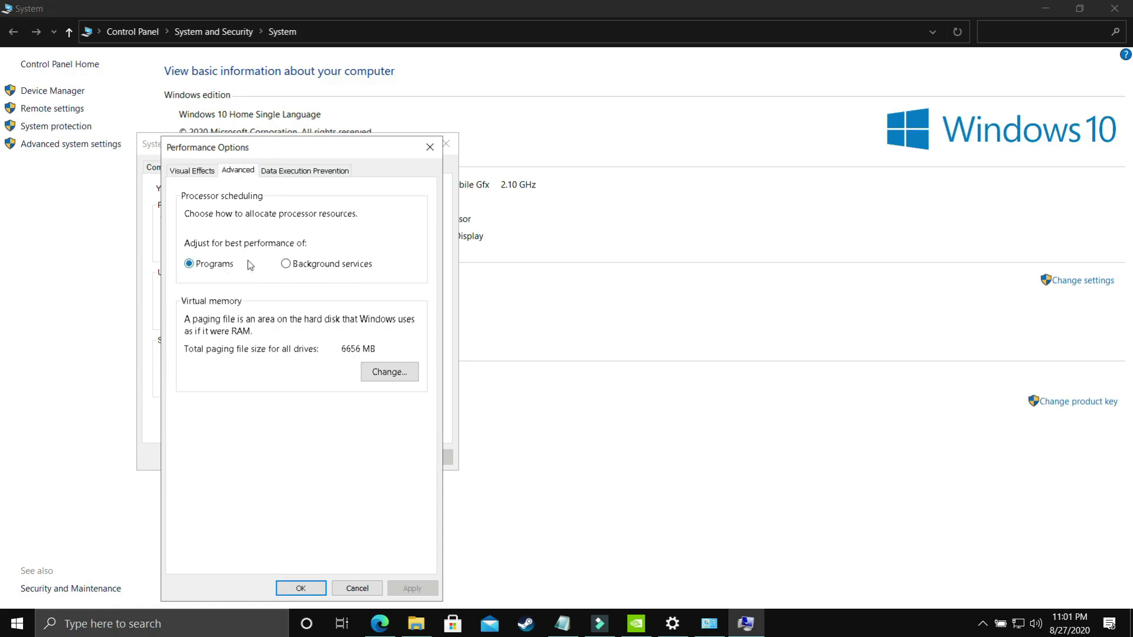
{"action": "left_click", "coordinate": [290, 267]}
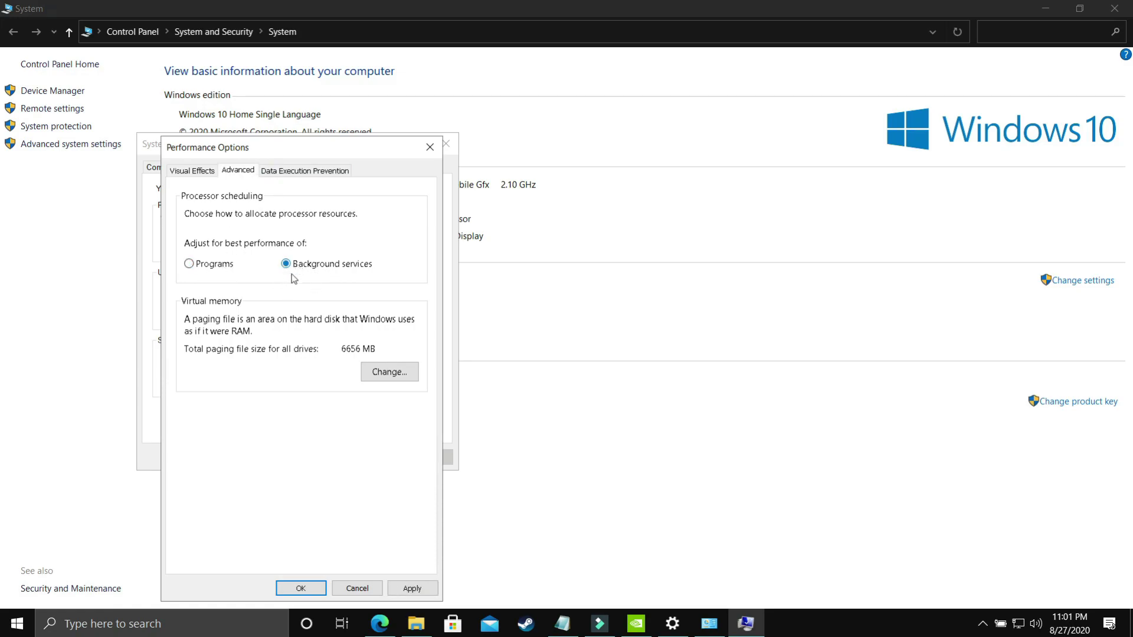
{"action": "left_click", "coordinate": [208, 268]}
Step: Turn off automatic paging file management in the virtual memory settings and give drive C: a custom initial size of 1896 MB
{"action": "left_click", "coordinate": [388, 373]}
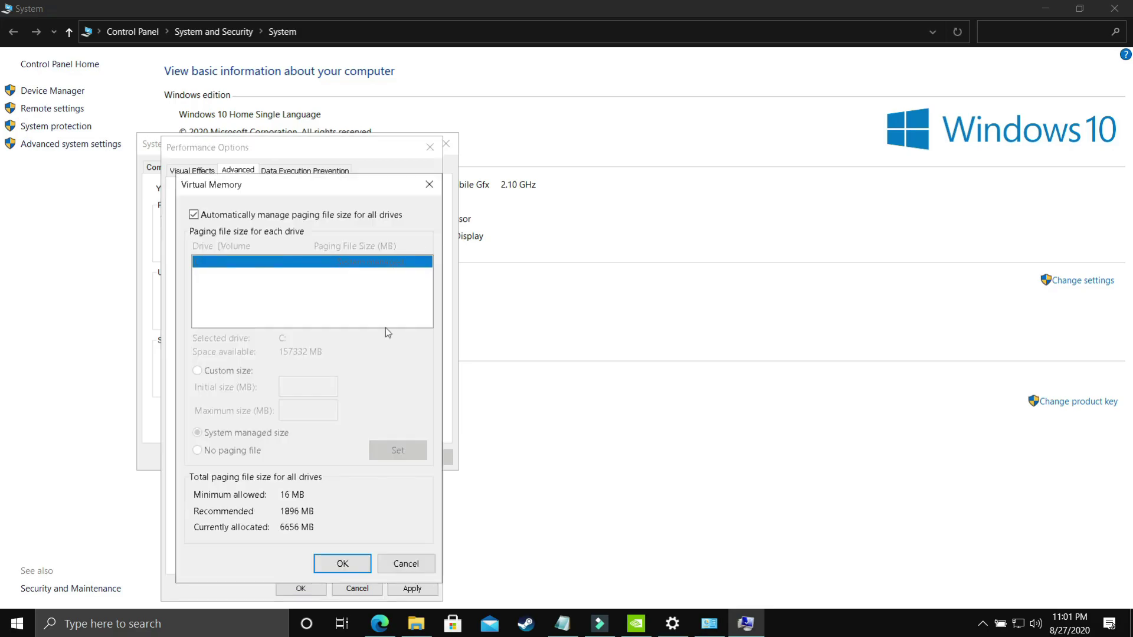
{"action": "left_click", "coordinate": [193, 216]}
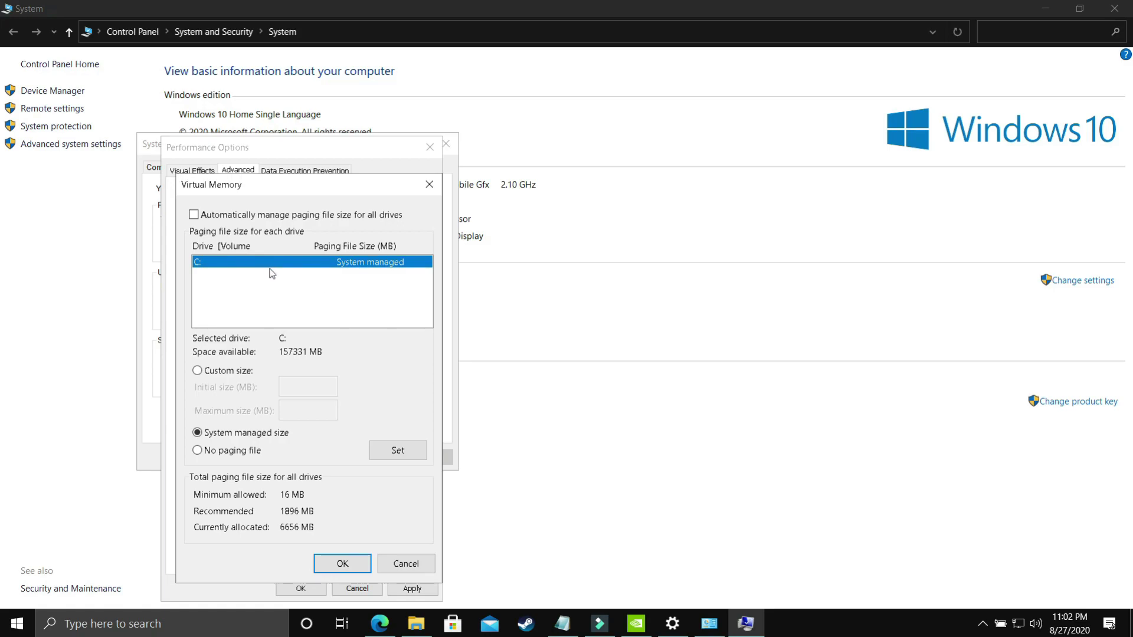
{"action": "left_click", "coordinate": [239, 373]}
{"action": "left_click", "coordinate": [304, 385]}
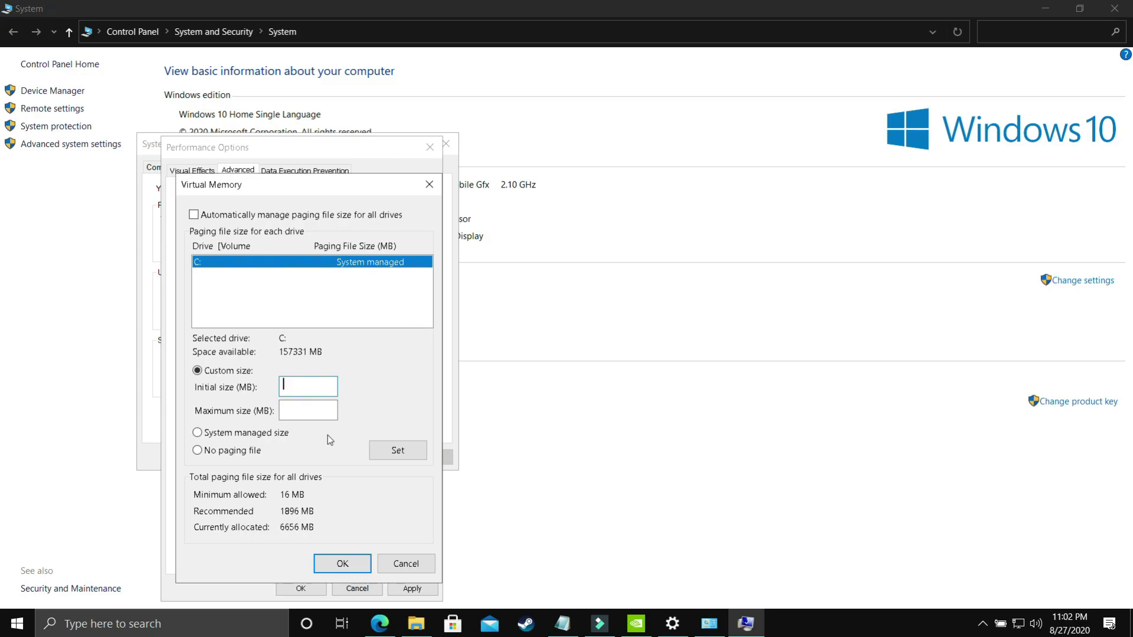
{"action": "type", "text": "1896"}
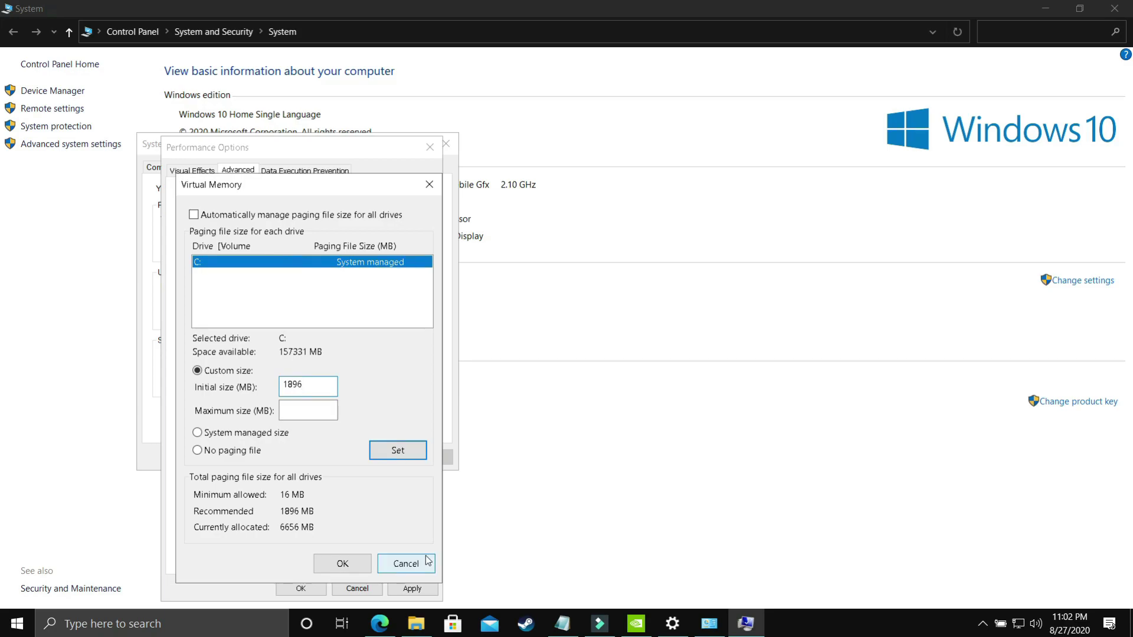
Step: Open Calculator and compute 8 × 1024 for the paging file's maximum size
{"action": "left_click", "coordinate": [308, 409]}
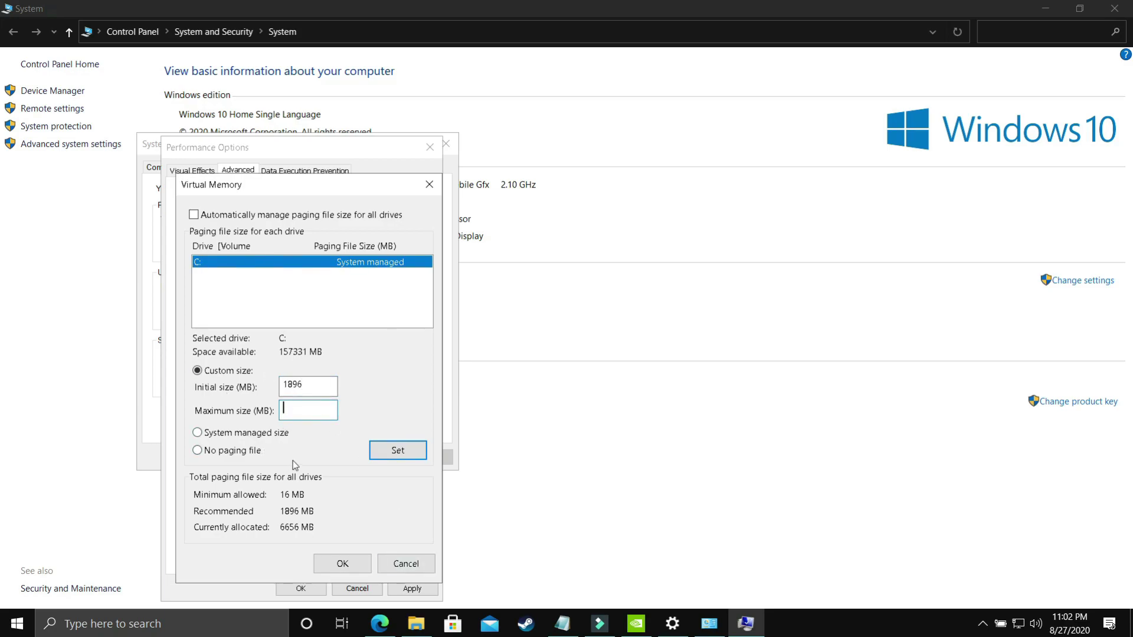
{"action": "left_click", "coordinate": [114, 628]}
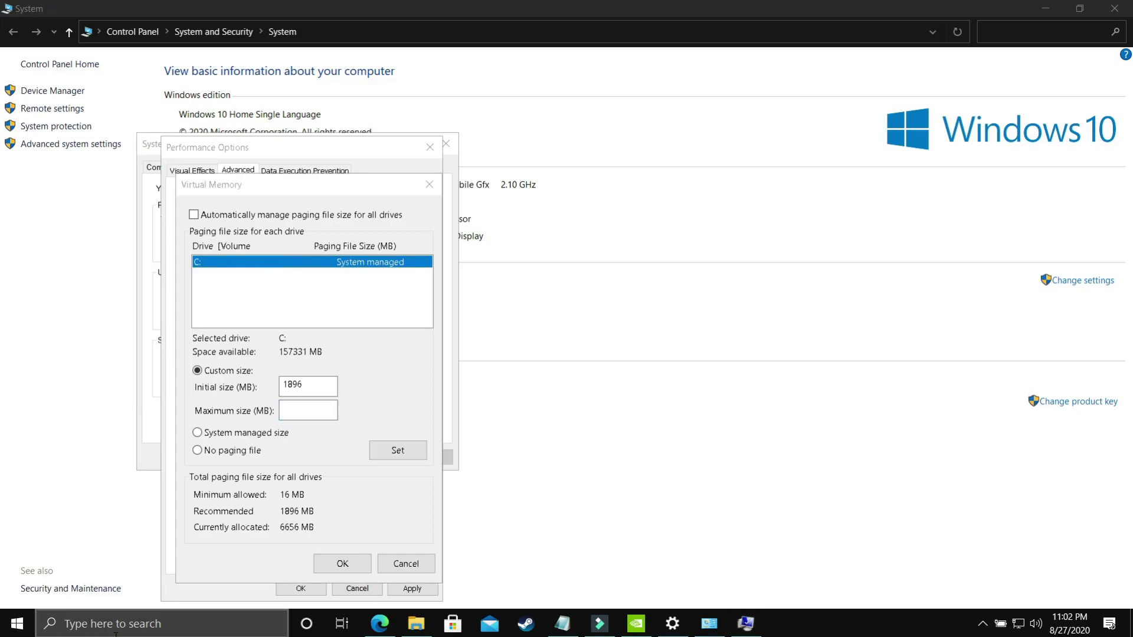
{"action": "type", "text": "calcu"}
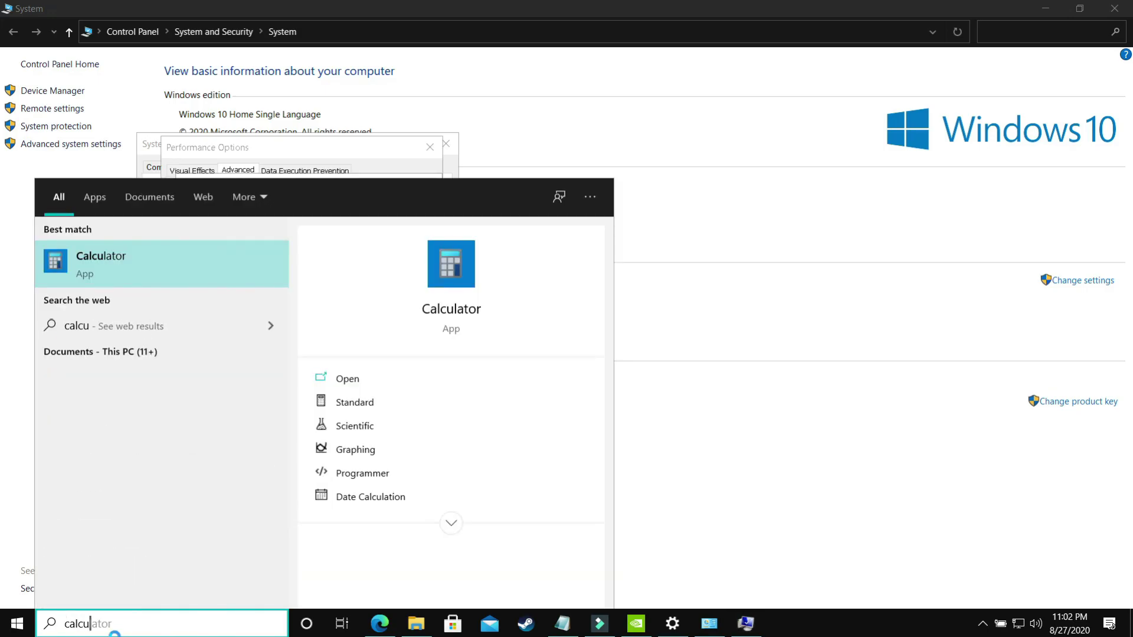
{"action": "left_click", "coordinate": [111, 274]}
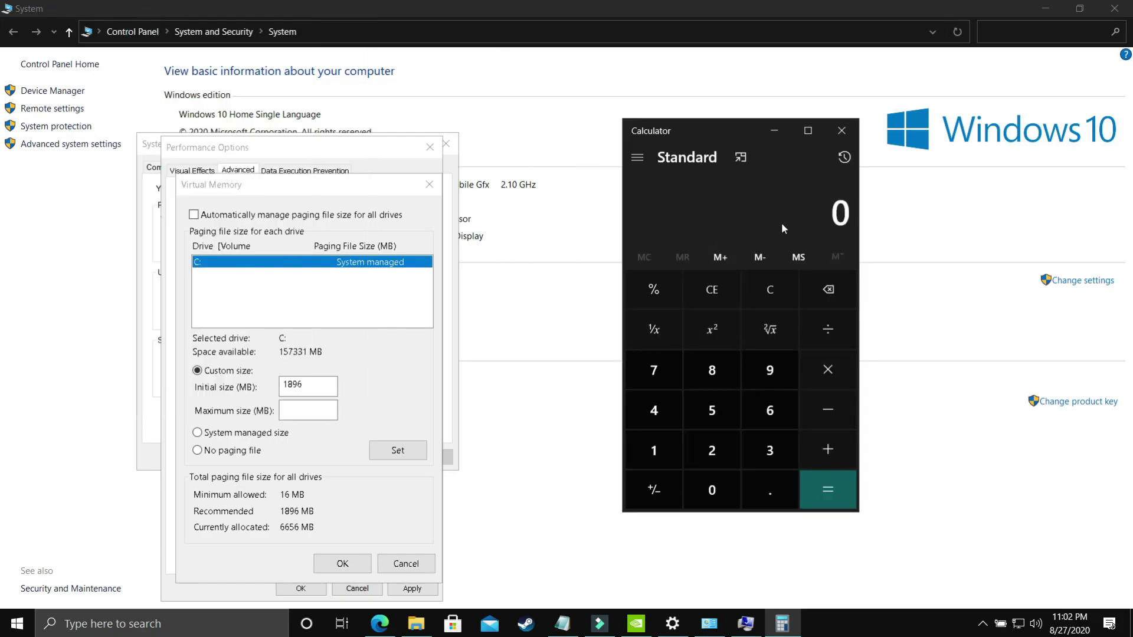
{"action": "type", "text": "8*102"}
{"action": "type", "text": "4"}
{"action": "key", "text": "Return"}
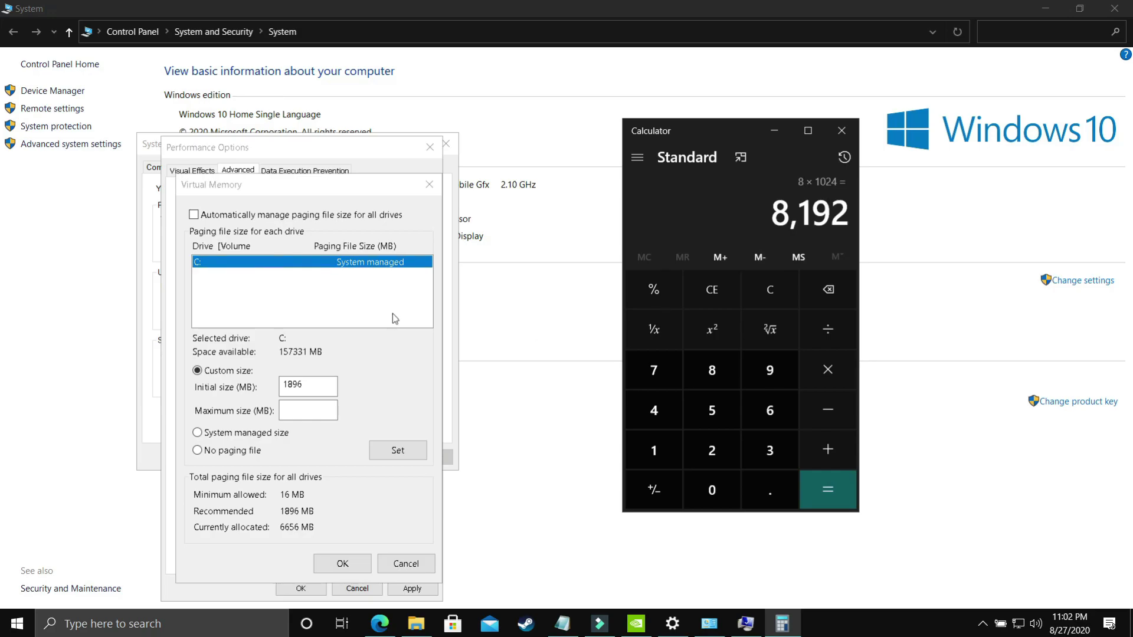
Step: Set the maximum paging file size for drive C: to 8192 MB
{"action": "left_click", "coordinate": [298, 409]}
{"action": "type", "text": "81"}
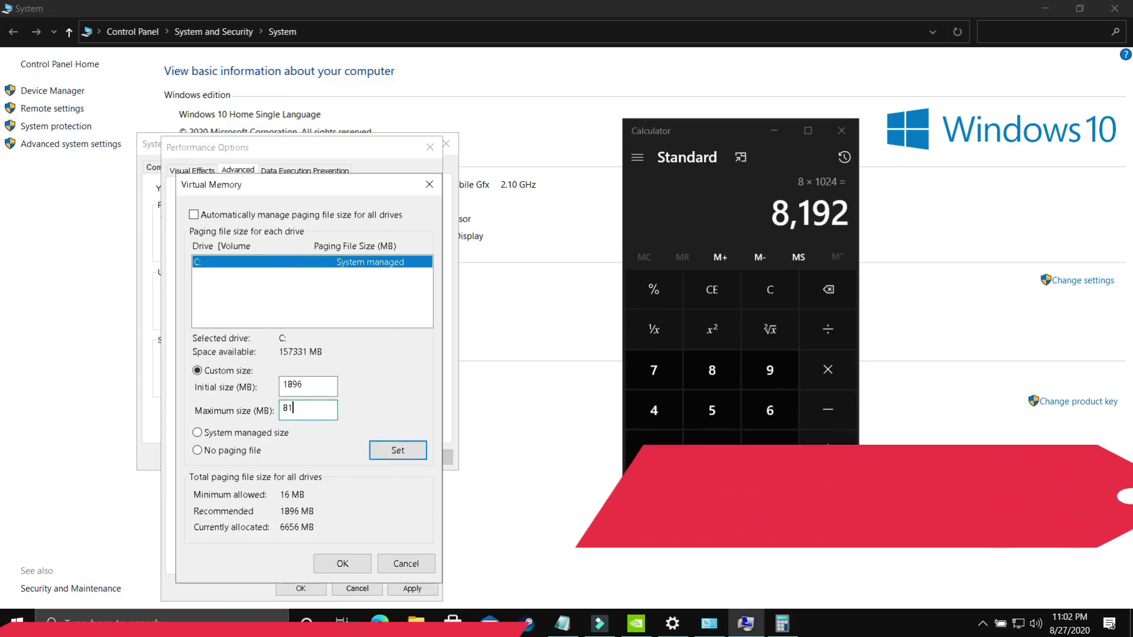
{"action": "type", "text": "92"}
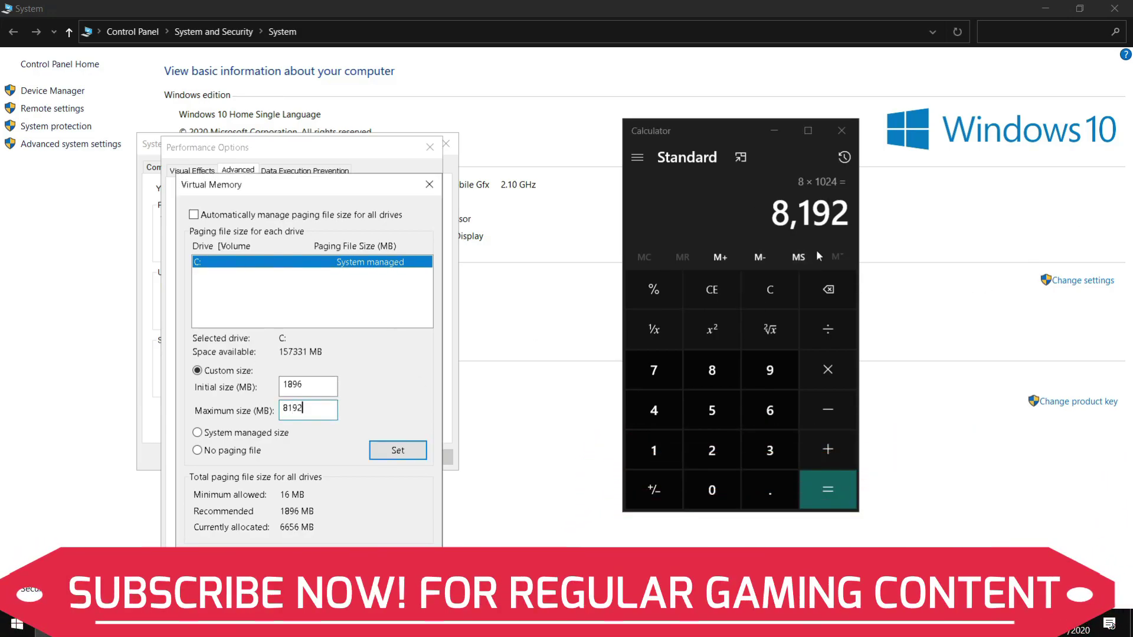
Step: Calculate 16 × 1024 in Calculator as an alternative maximum size and select the current maximum size value
{"action": "left_click", "coordinate": [762, 293]}
{"action": "type", "text": "16*1024"}
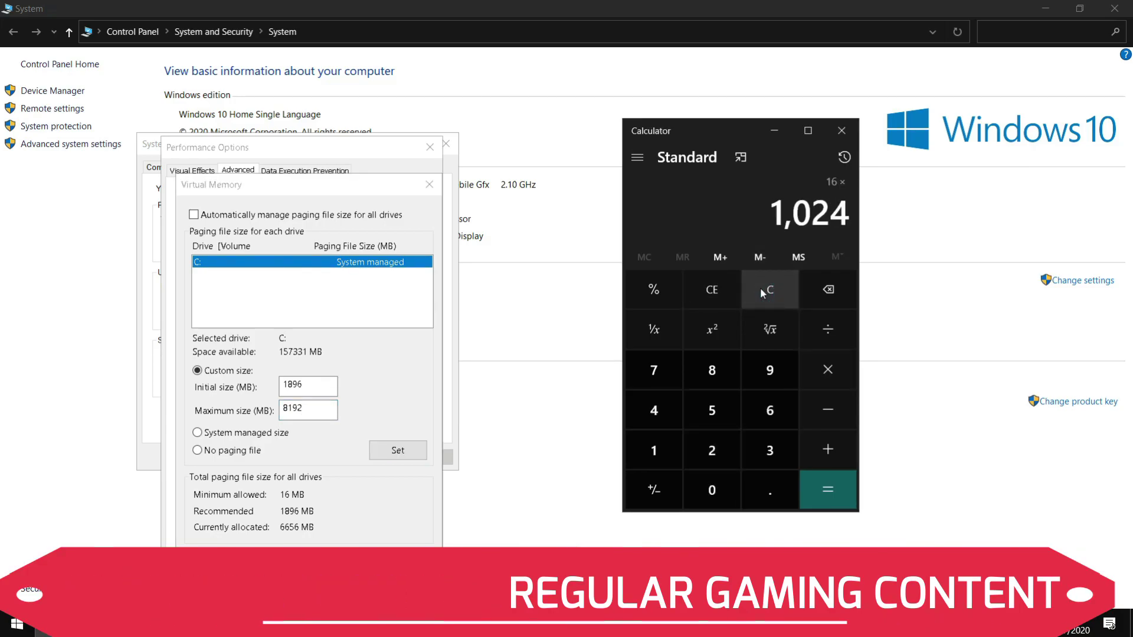
{"action": "key", "text": "Return"}
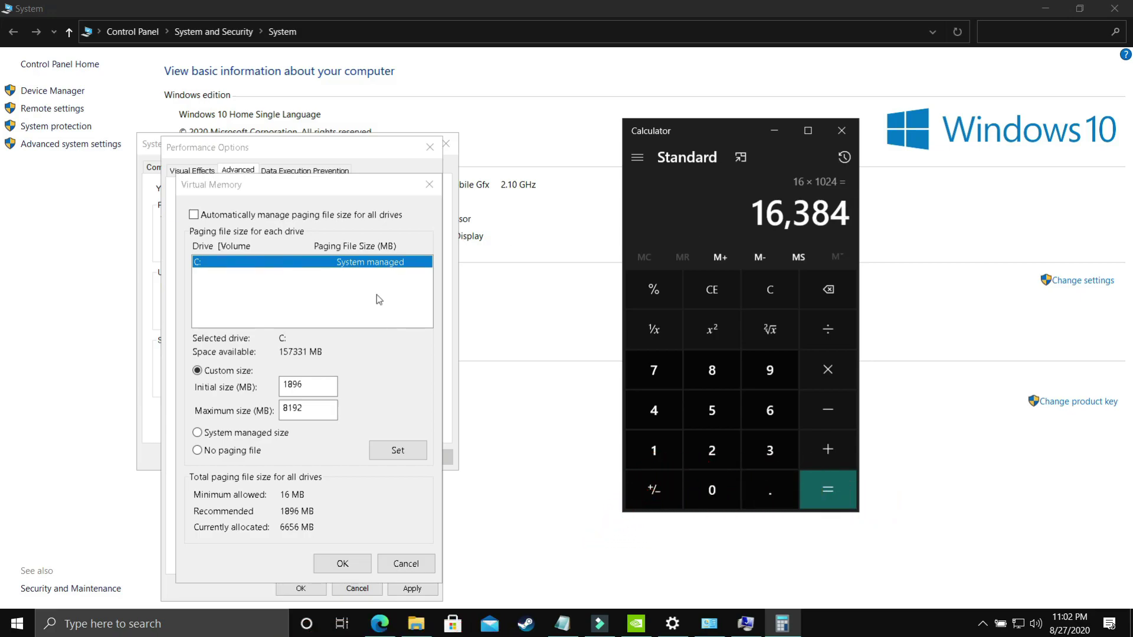
{"action": "double_click", "coordinate": [293, 408]}
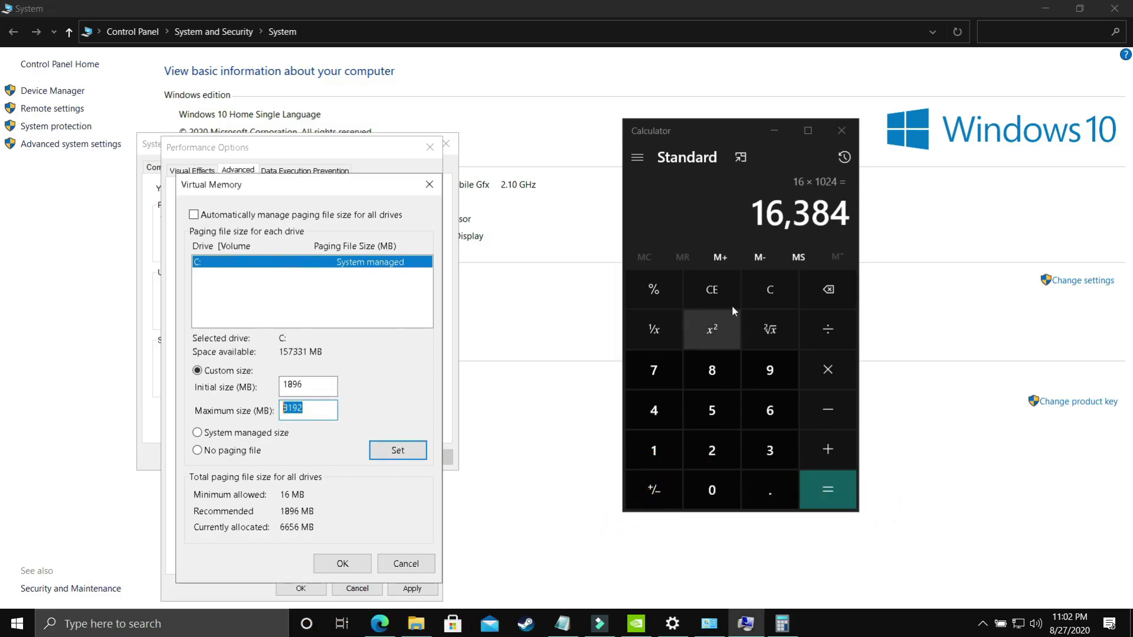
Step: Clear Calculator, compute 12 × 1024 as another possible maximum, and select the paging file's maximum size value again
{"action": "left_click", "coordinate": [770, 294]}
{"action": "left_click", "coordinate": [770, 295]}
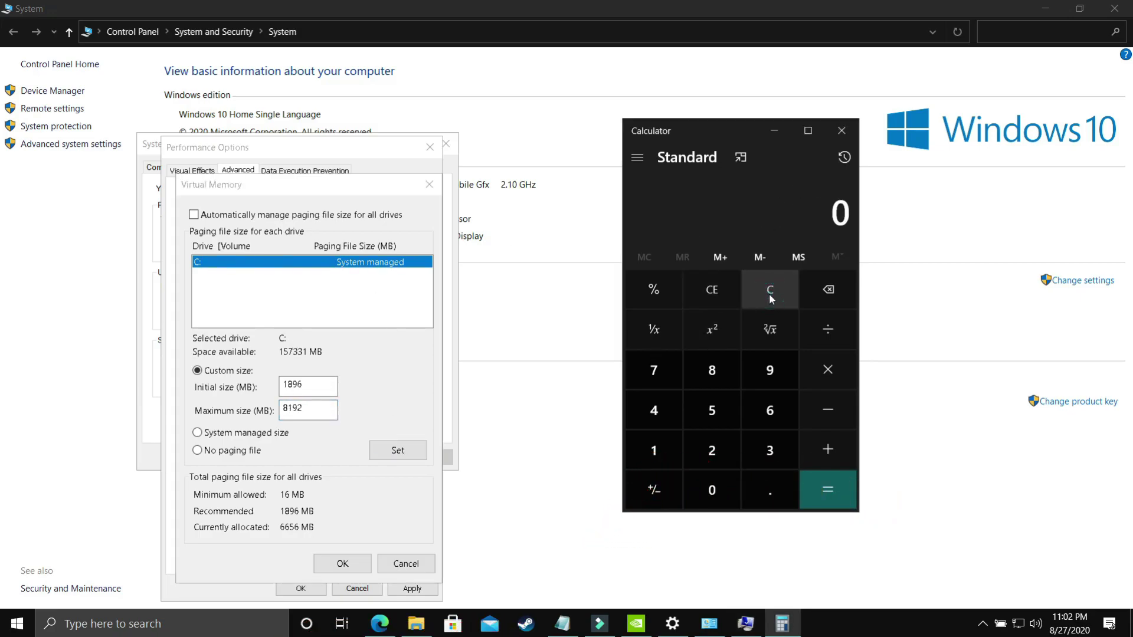
{"action": "type", "text": "12*102"}
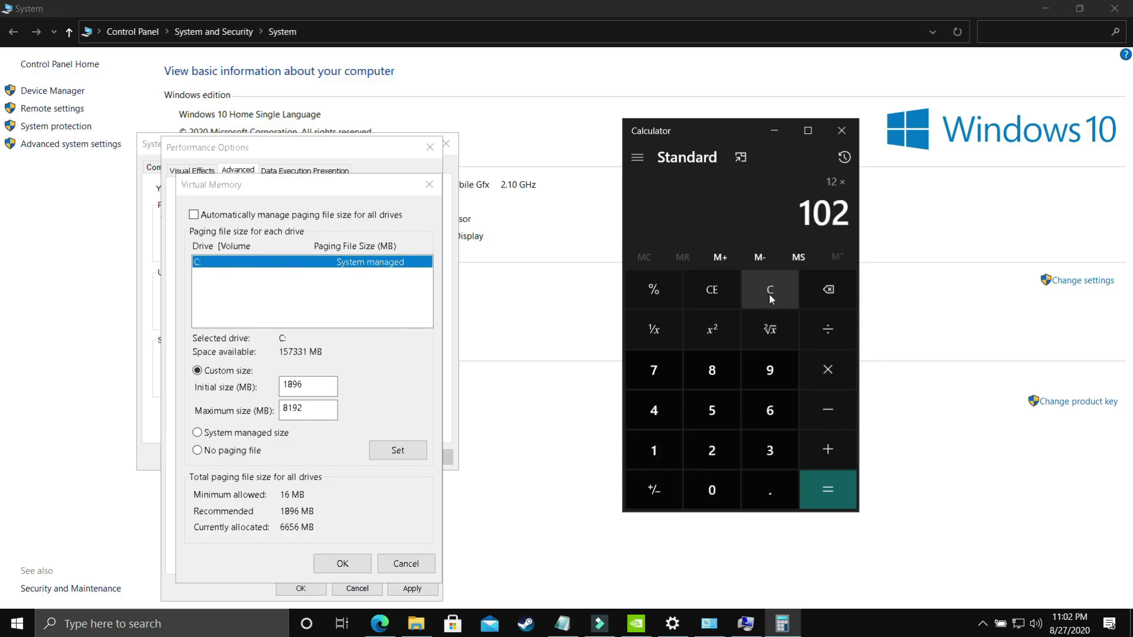
{"action": "type", "text": "4"}
{"action": "key", "text": "Return"}
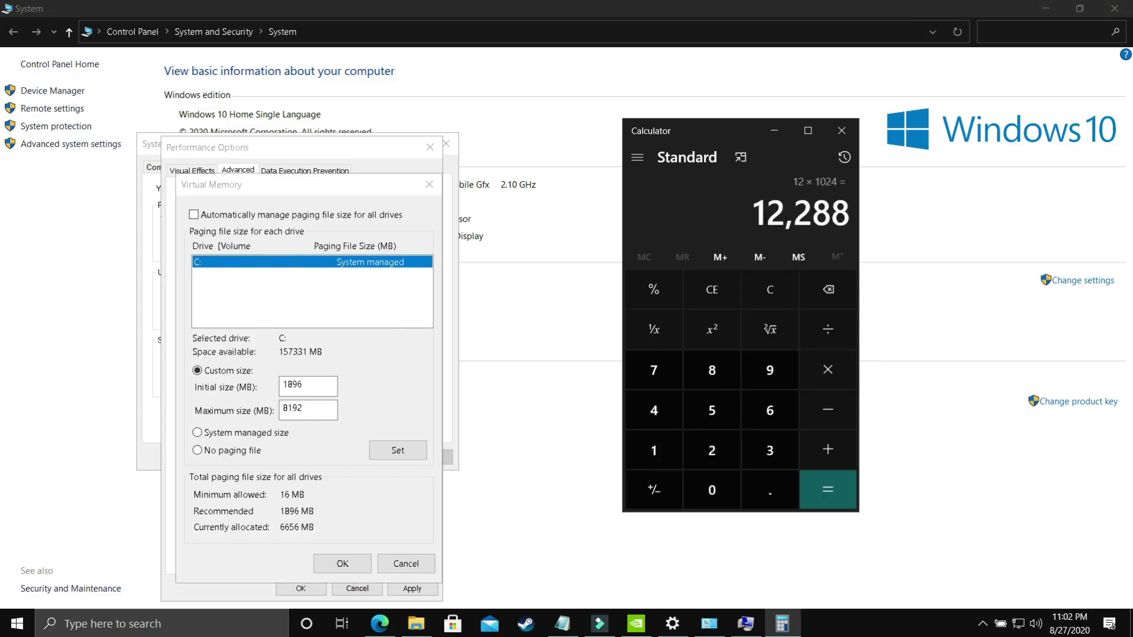
{"action": "double_click", "coordinate": [313, 412]}
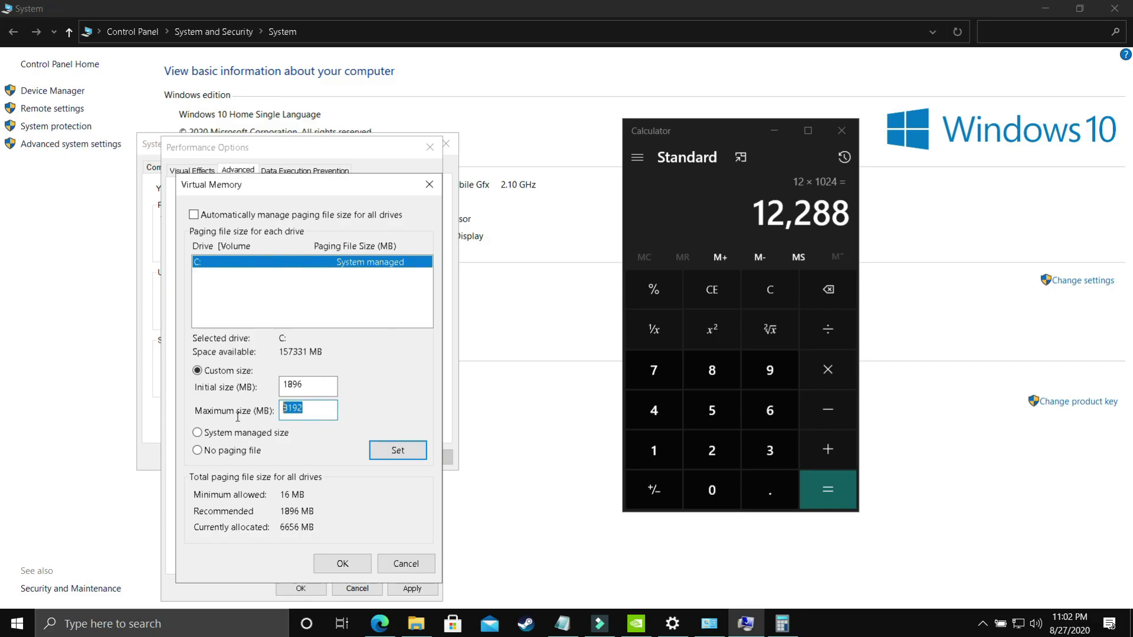
Step: Close Calculator, accept the virtual memory change, apply the performance options and return to the desktop without restarting
{"action": "left_click", "coordinate": [841, 130]}
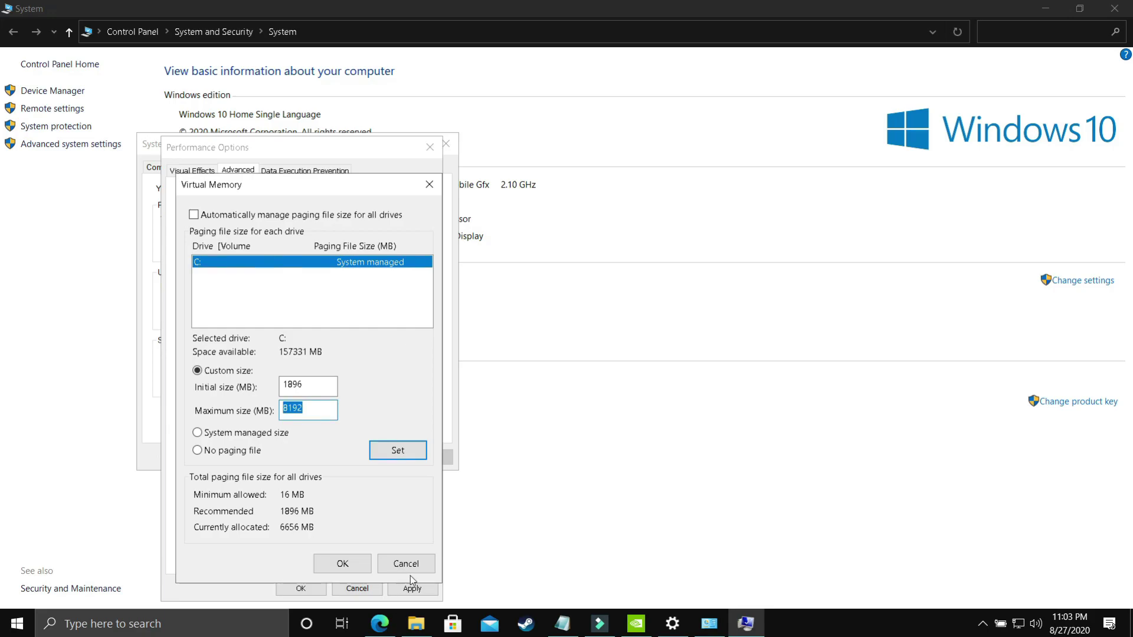
{"action": "left_click", "coordinate": [352, 560]}
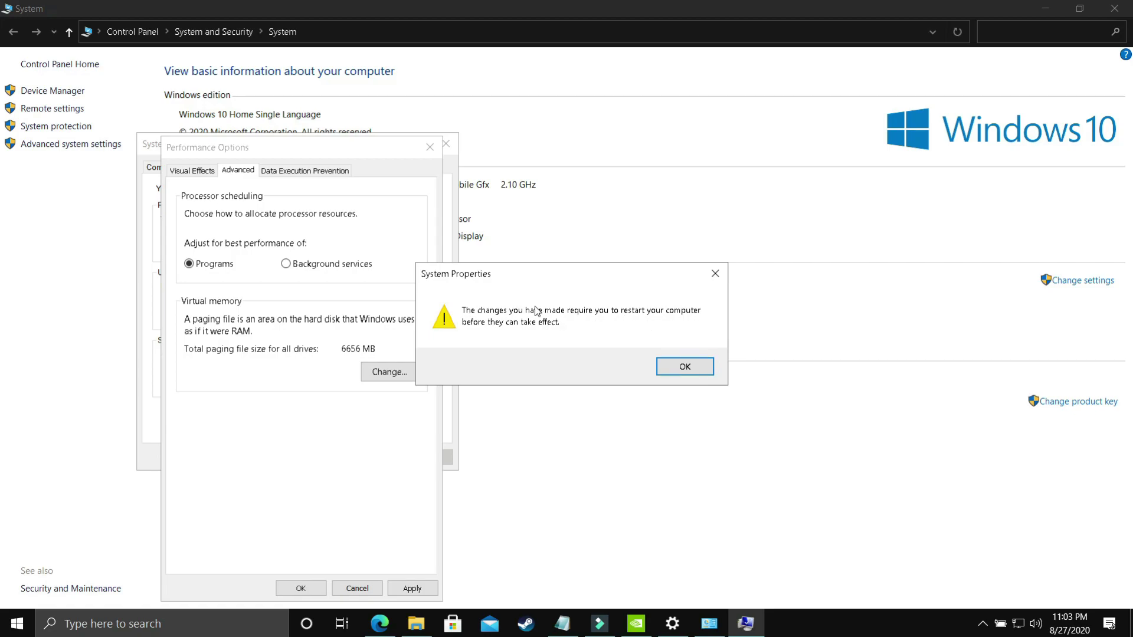
{"action": "left_click", "coordinate": [688, 368]}
{"action": "left_click", "coordinate": [426, 585]}
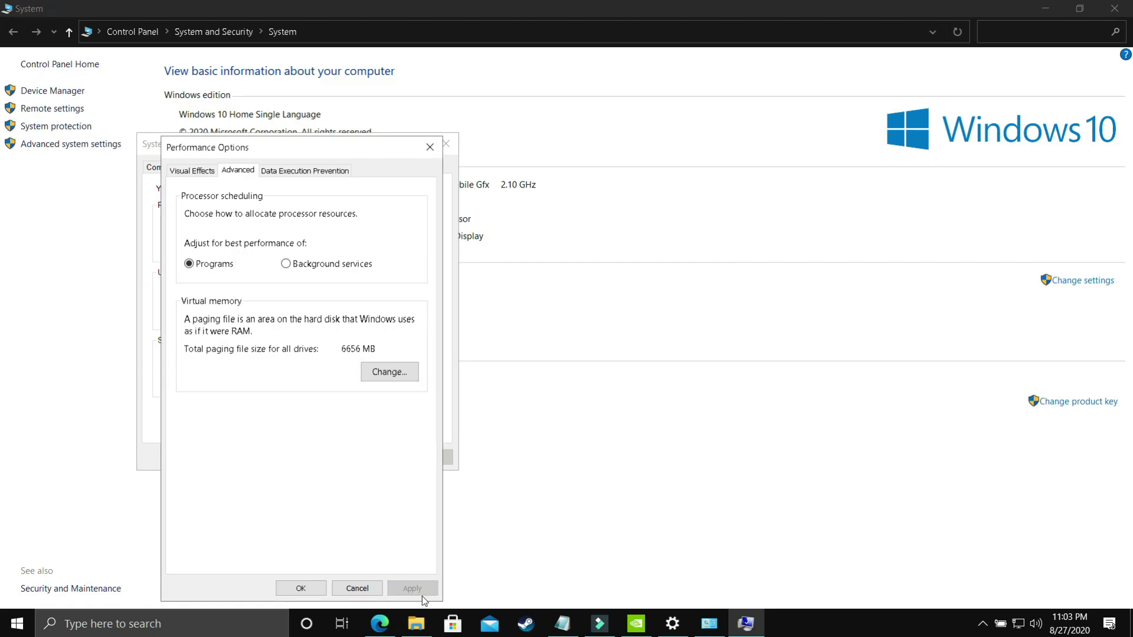
{"action": "left_click", "coordinate": [301, 588]}
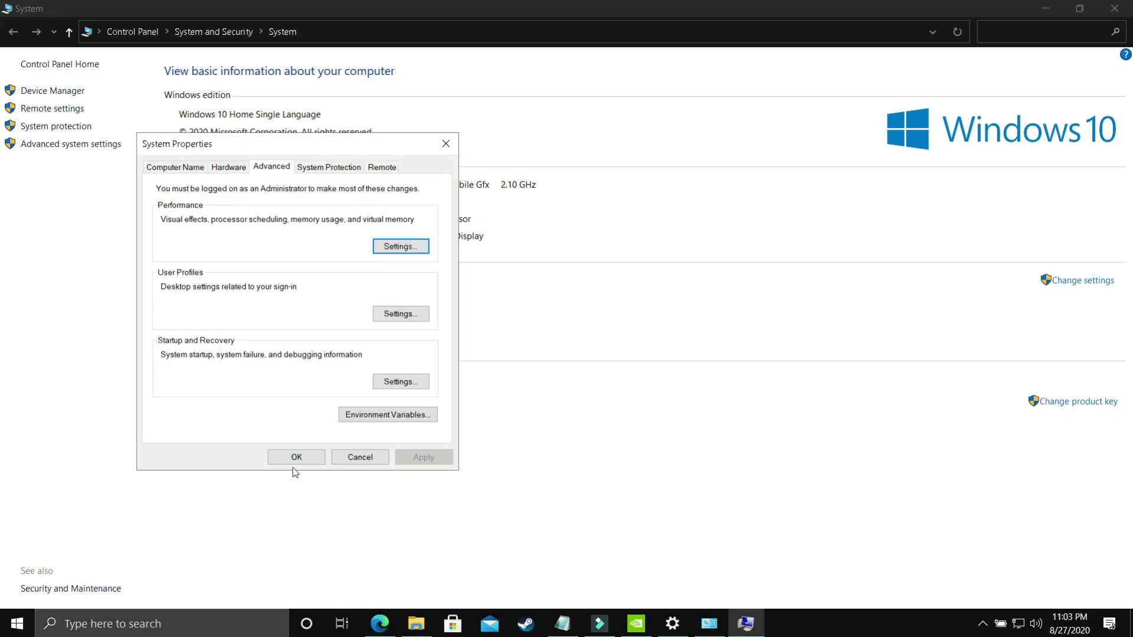
{"action": "left_click", "coordinate": [295, 459]}
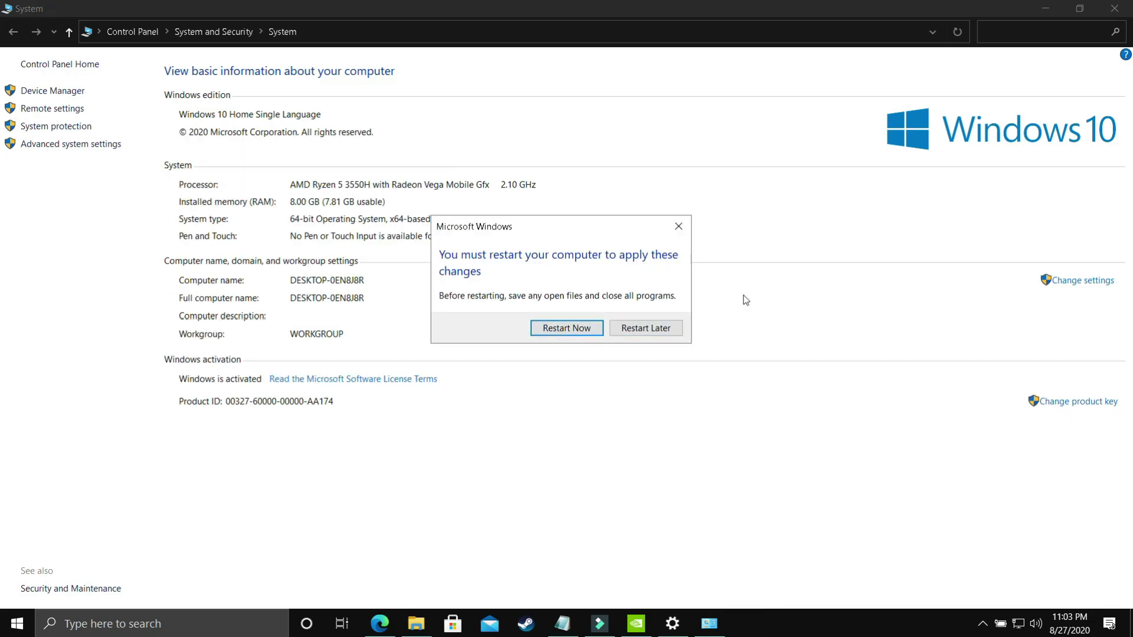
{"action": "key", "text": "super+d"}
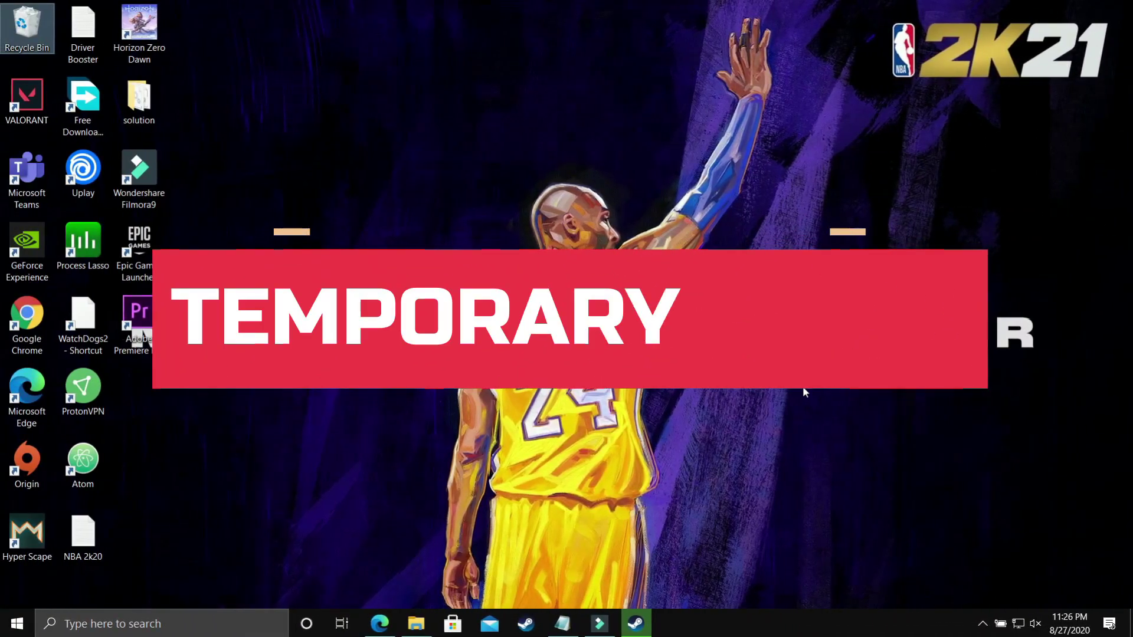
Step: Open the Windows Temp folder through the Run dialog with the command temp and maximize its window
{"action": "left_click", "coordinate": [126, 622]}
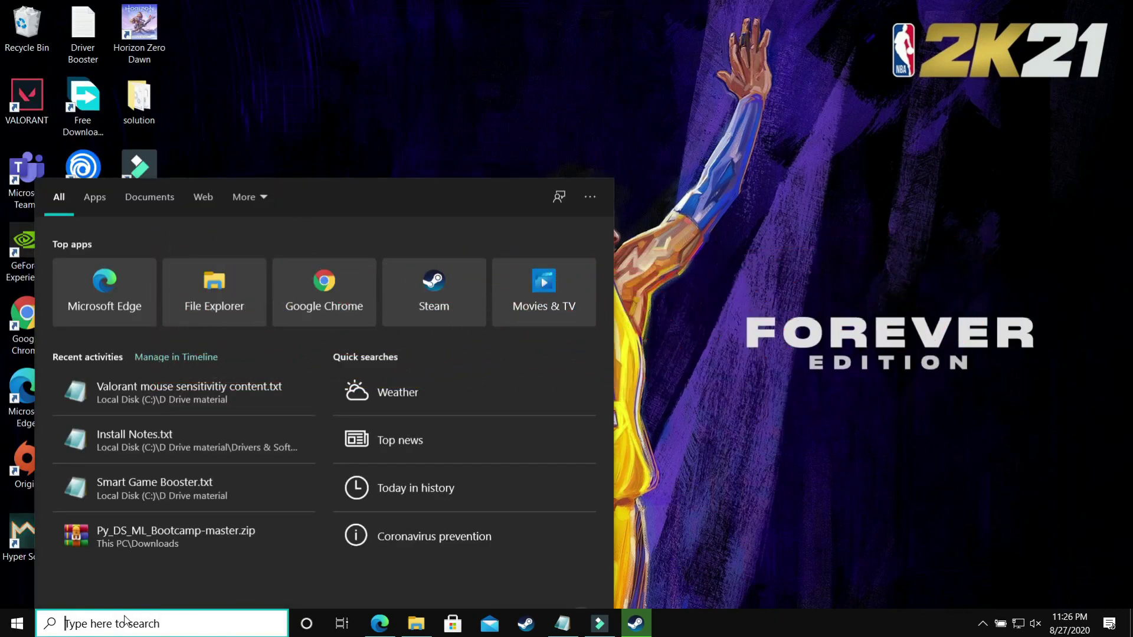
{"action": "type", "text": "run"}
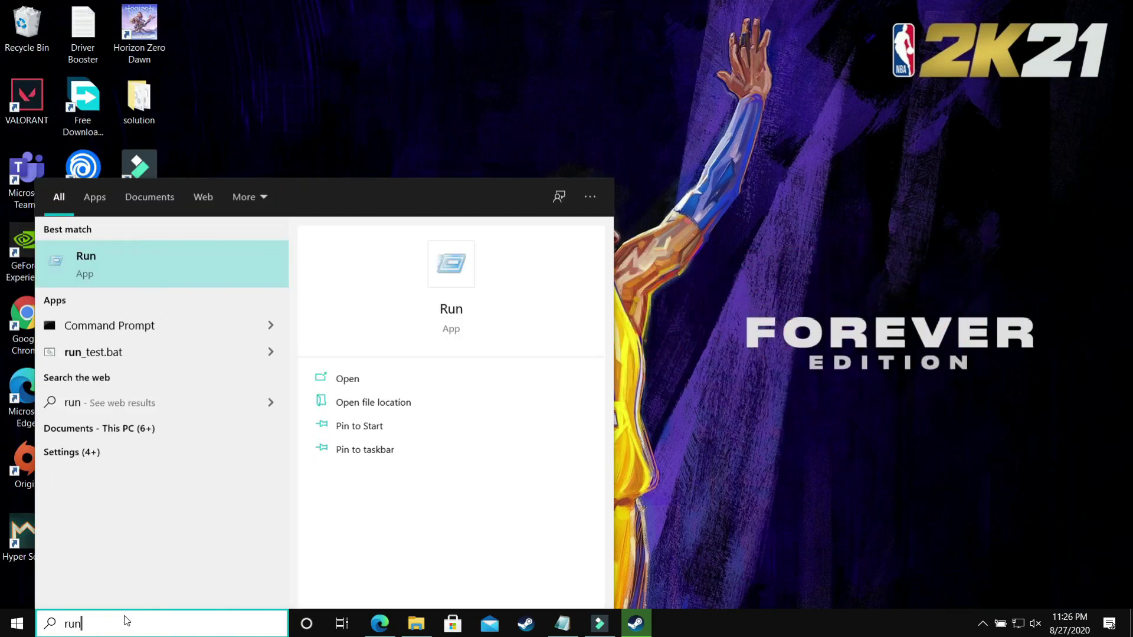
{"action": "left_click", "coordinate": [118, 260]}
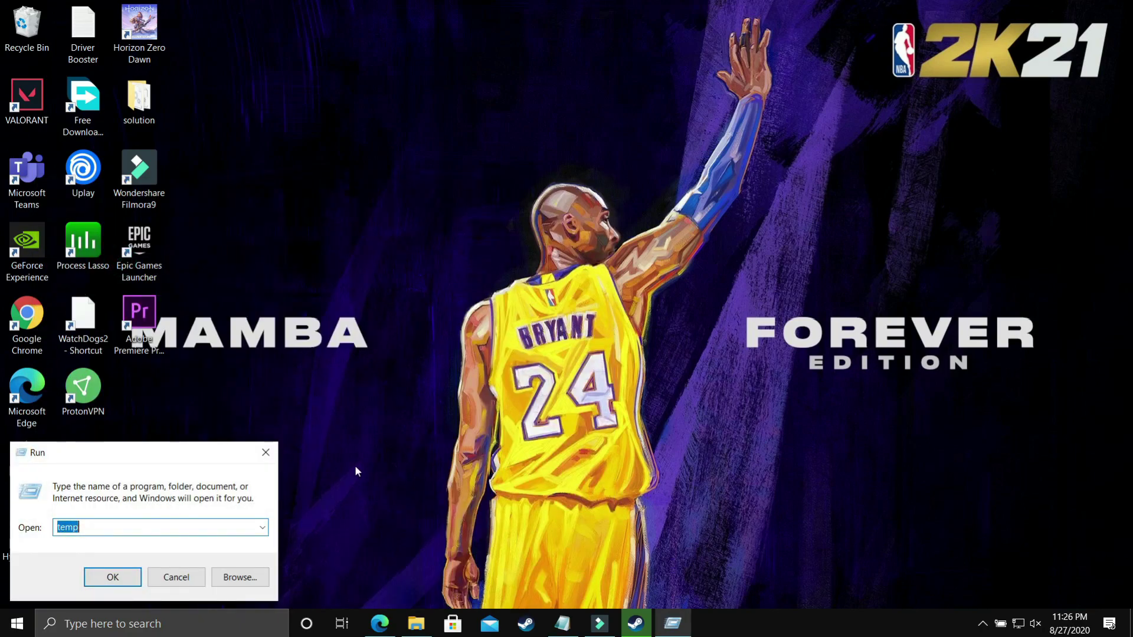
{"action": "key", "text": "Return"}
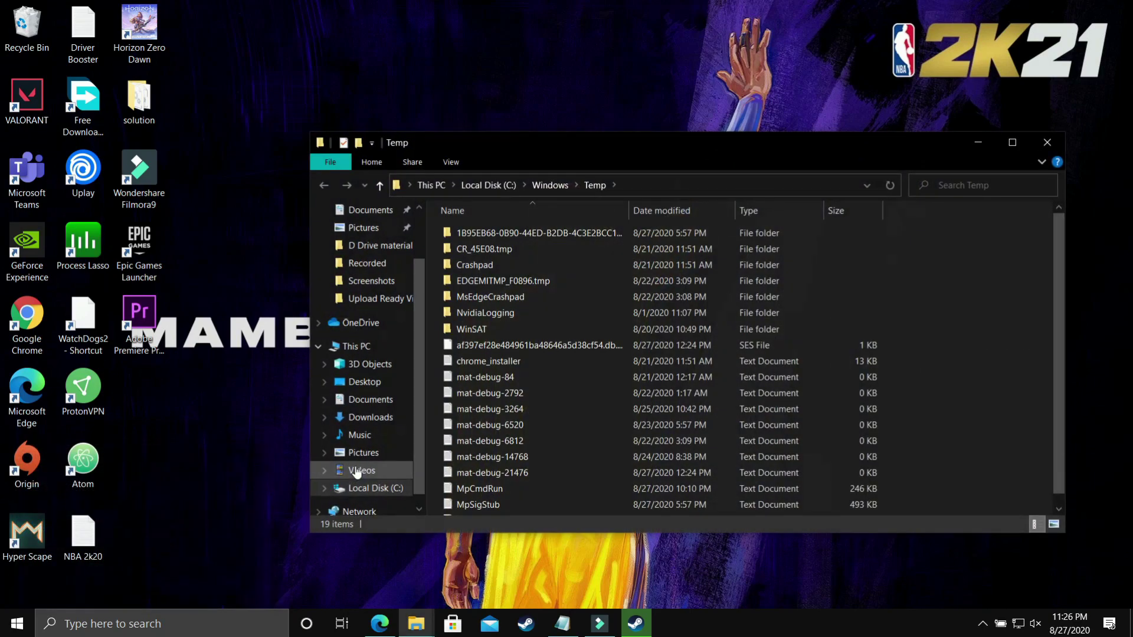
{"action": "double_click", "coordinate": [586, 142]}
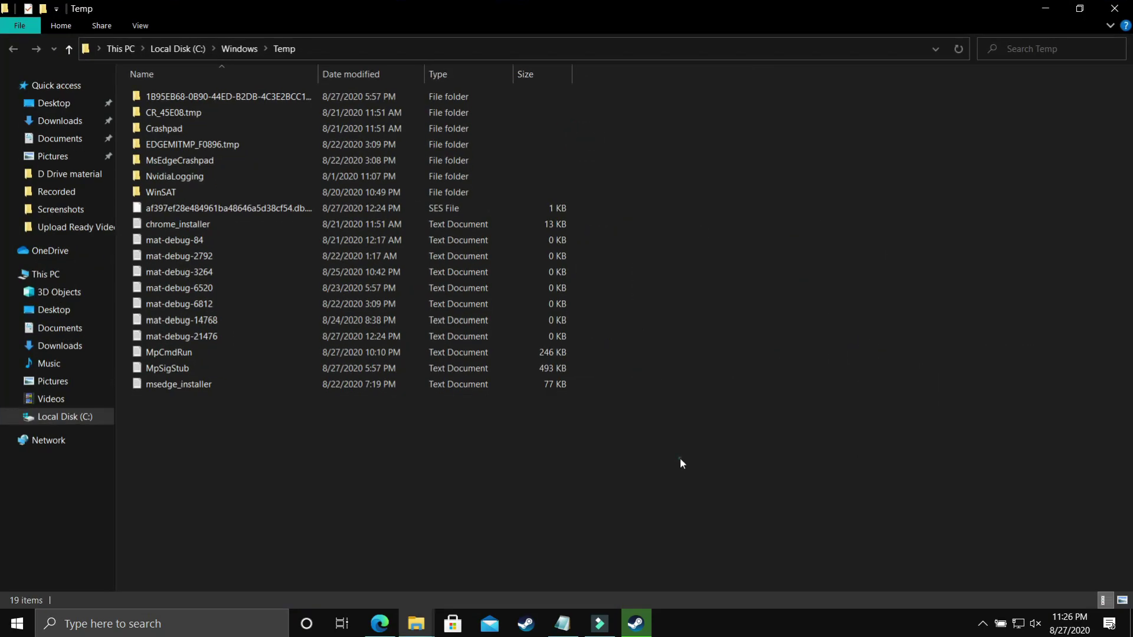
Step: Permanently delete everything in the Windows Temp folder, granting administrator permission for all items, and close the folder
{"action": "key", "text": "ctrl+a"}
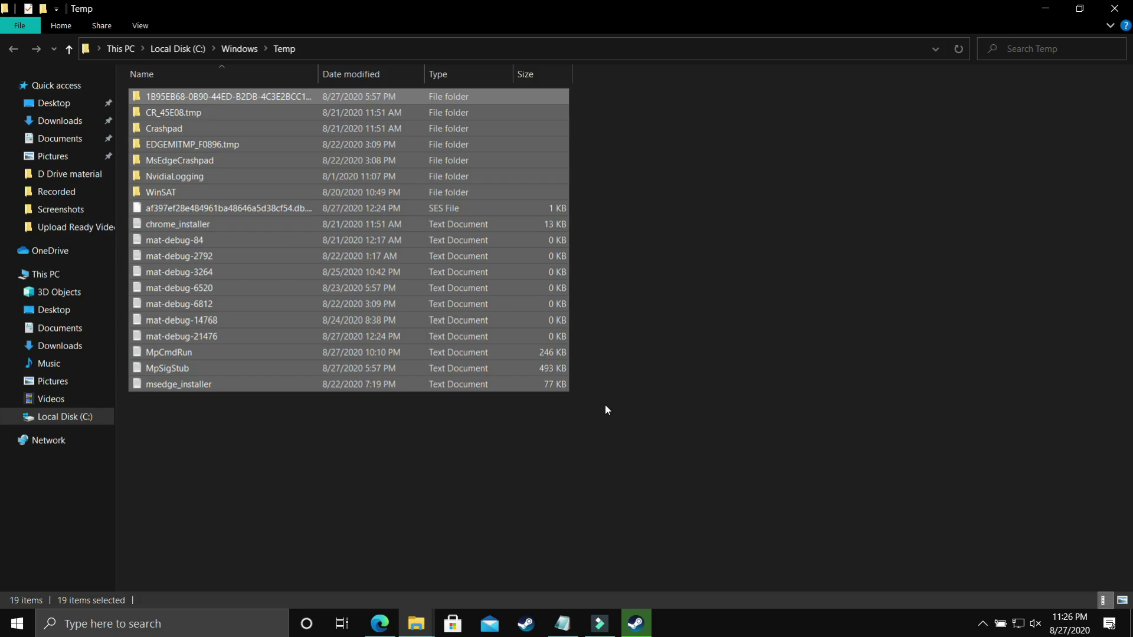
{"action": "key", "text": "shift+Delete"}
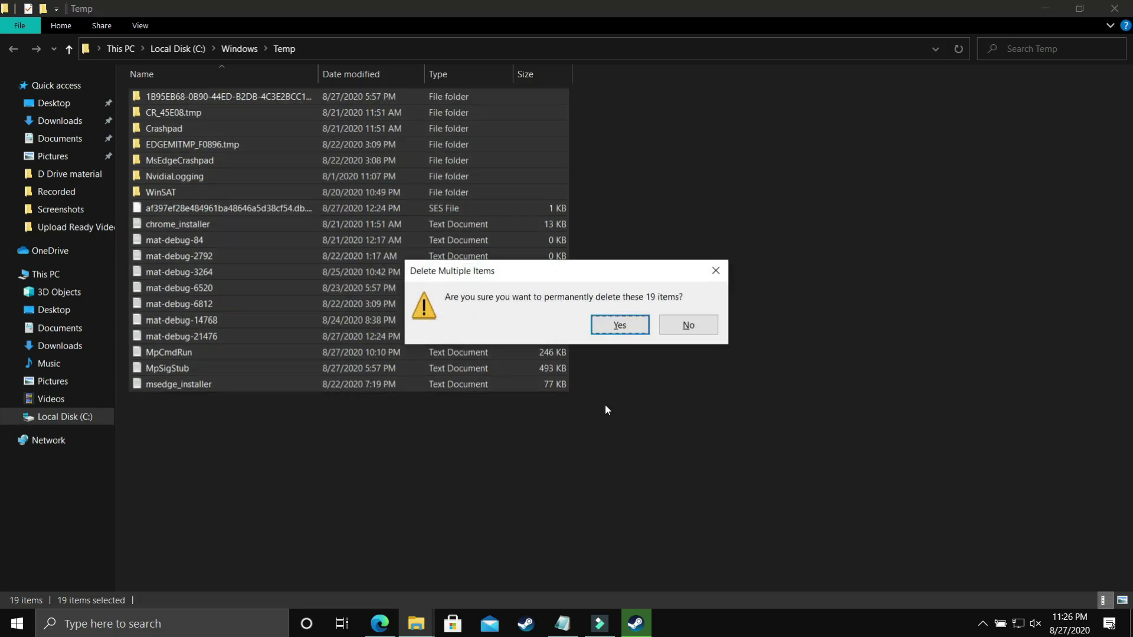
{"action": "key", "text": "Return"}
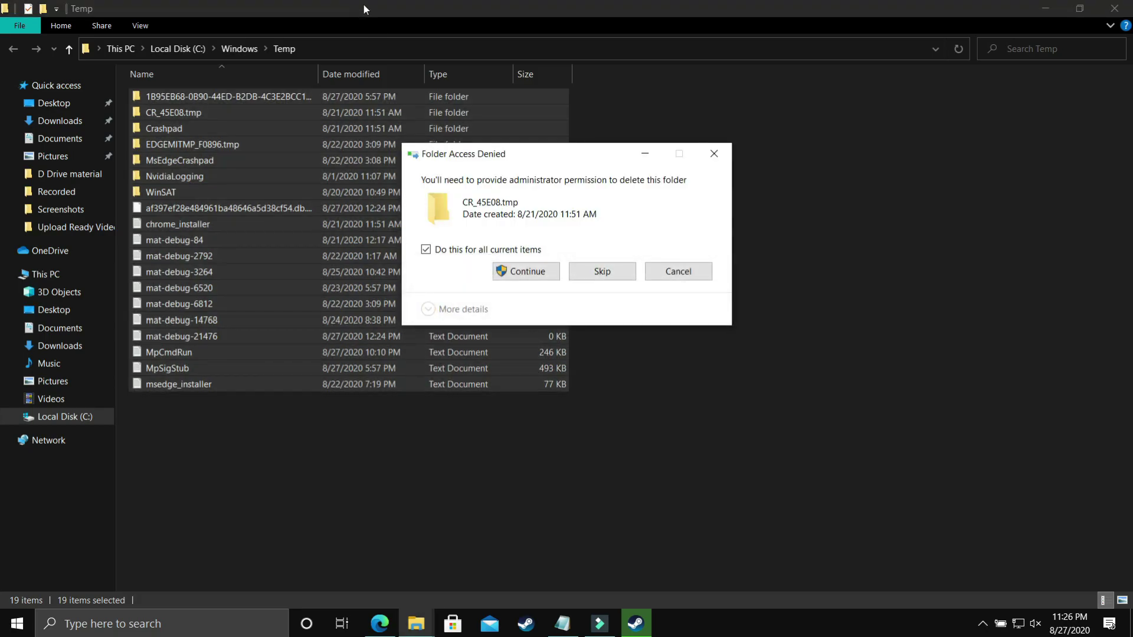
{"action": "left_click", "coordinate": [519, 272]}
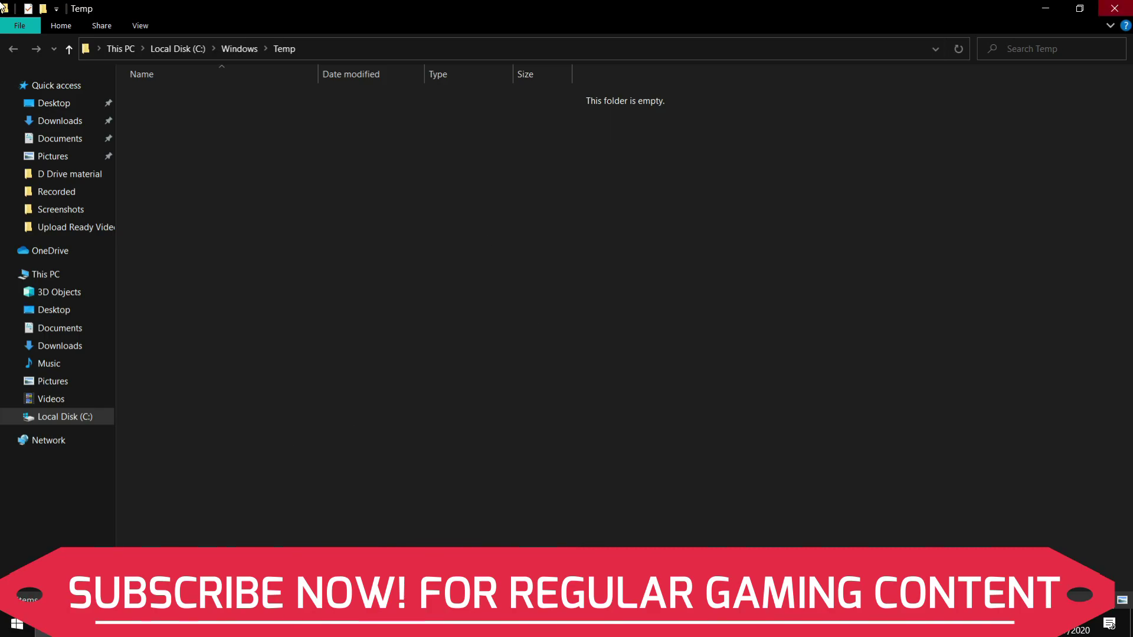
{"action": "left_click", "coordinate": [1114, 9]}
Step: Open the user's local Temp folder through the Run dialog with the command %temp%
{"action": "left_click", "coordinate": [36, 610]}
{"action": "type", "text": "run"}
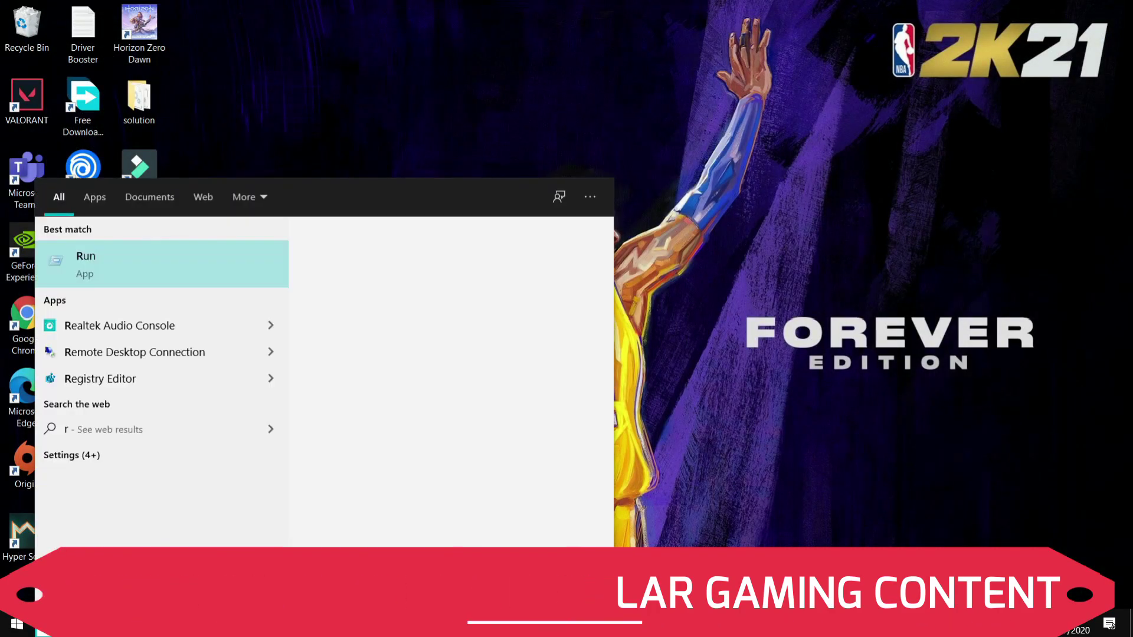
{"action": "left_click", "coordinate": [96, 269]}
{"action": "type", "text": "%"}
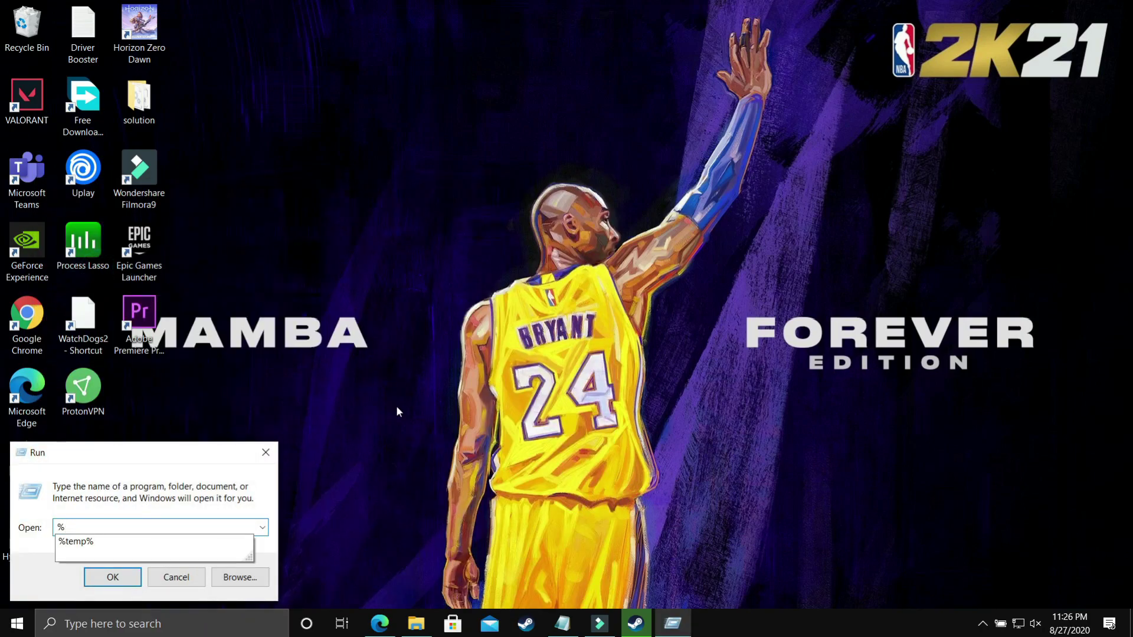
{"action": "type", "text": "temp%"}
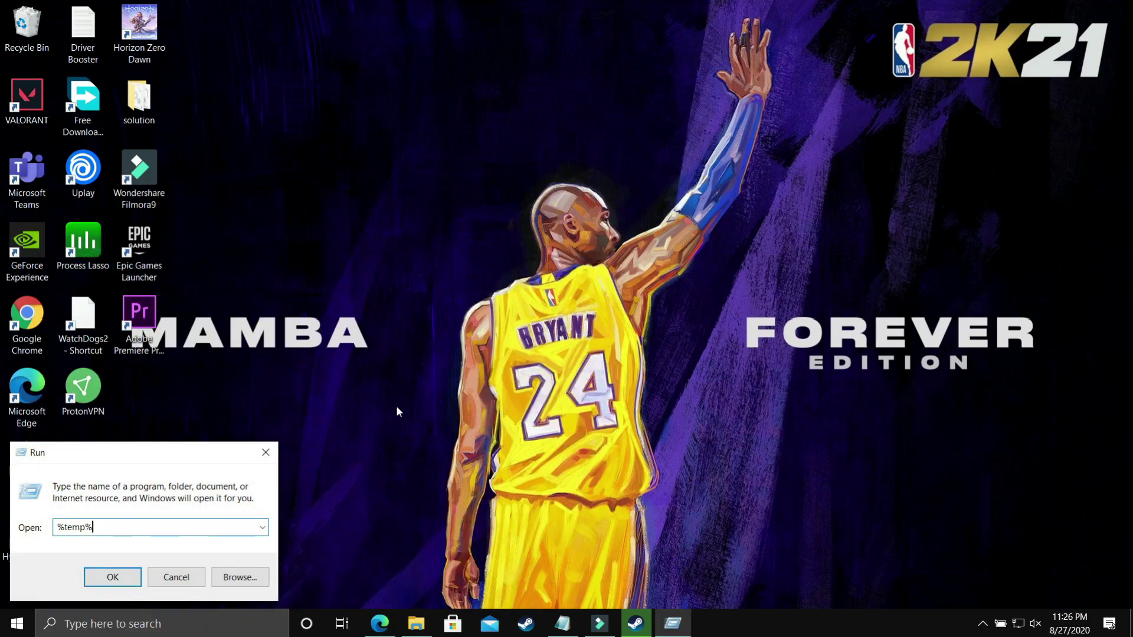
{"action": "left_click", "coordinate": [116, 576]}
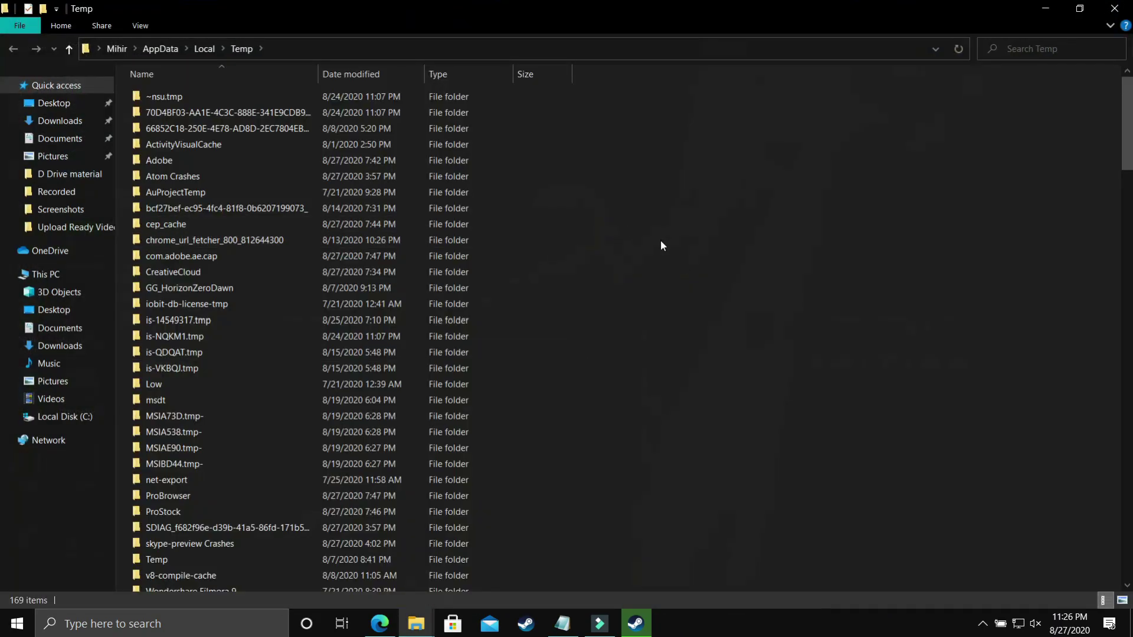
Step: Permanently delete everything in the user's local Temp folder, skipping all files that are in use
{"action": "key", "text": "ctrl+a"}
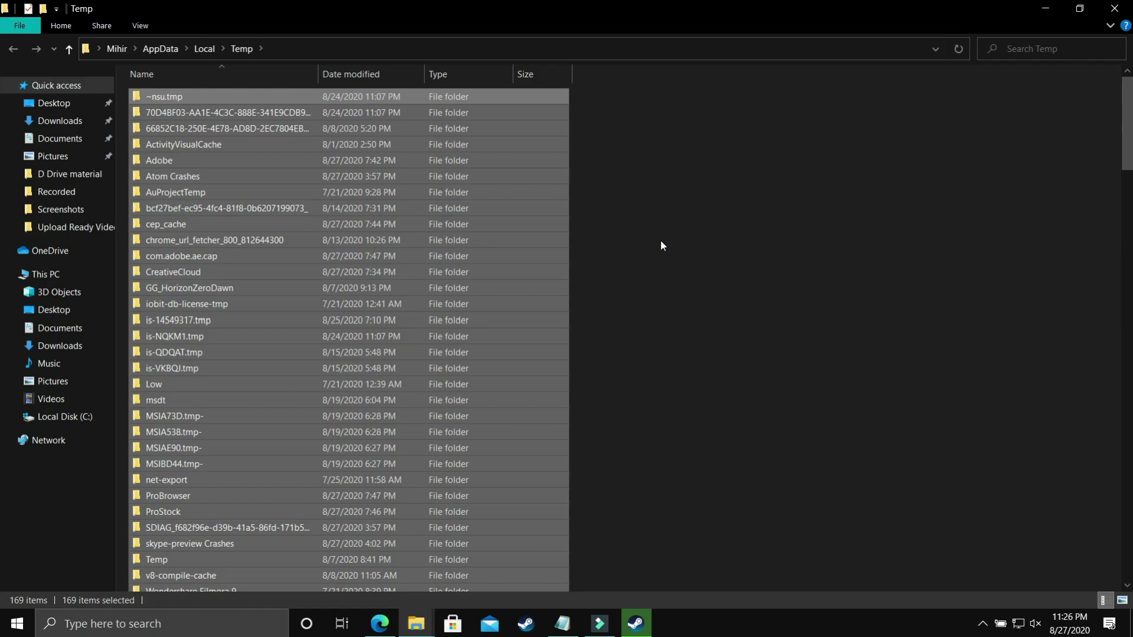
{"action": "key", "text": "shift+Delete"}
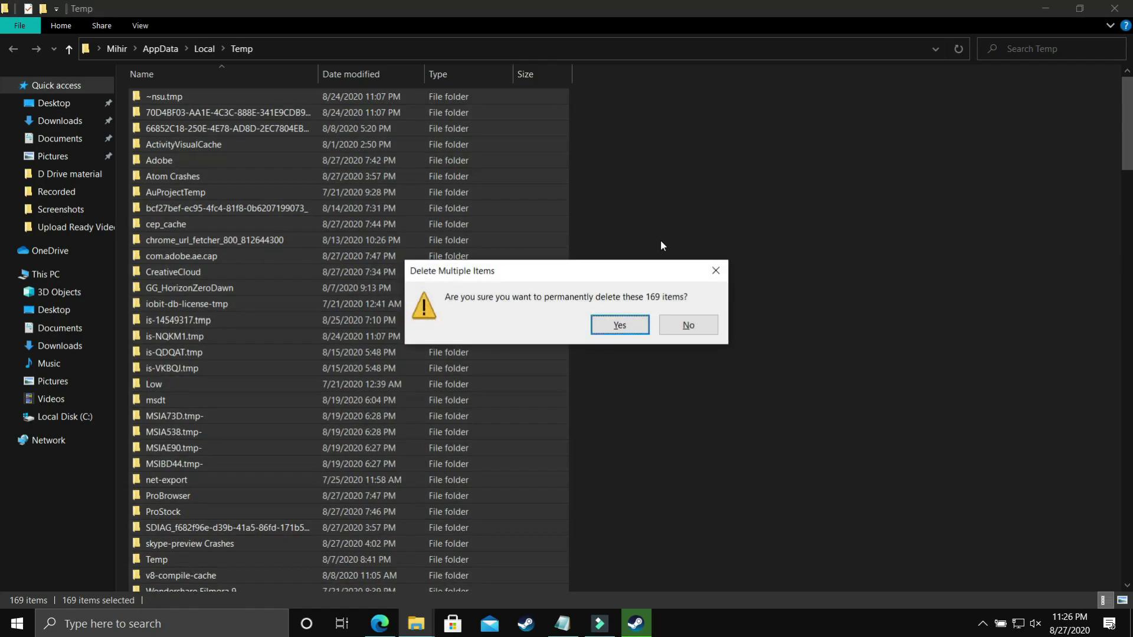
{"action": "key", "text": "Return"}
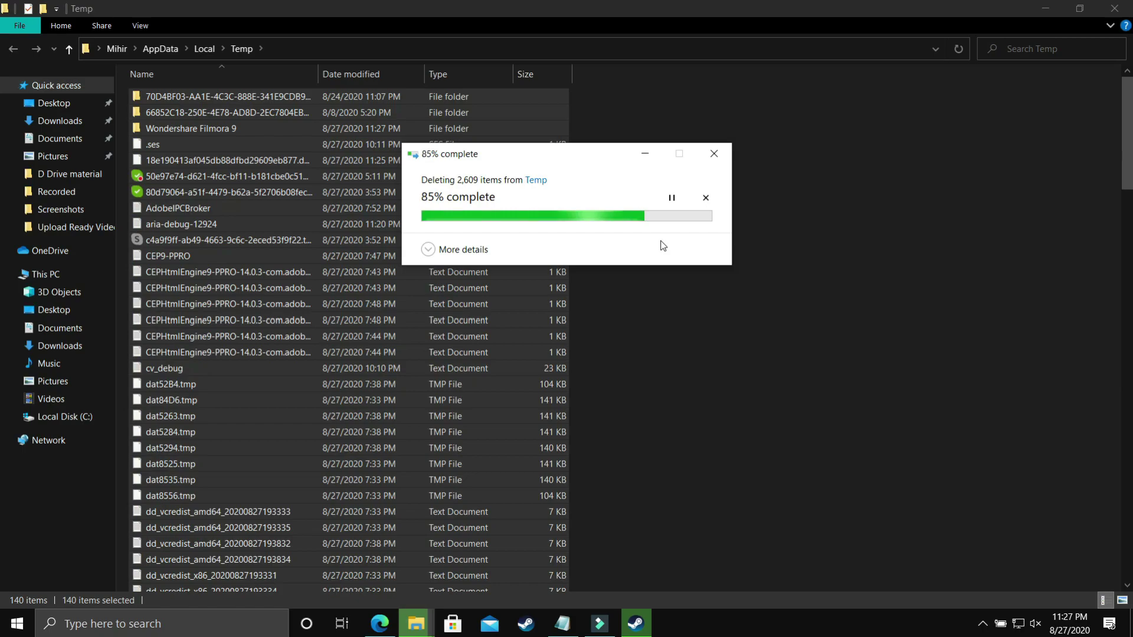
{"action": "left_click", "coordinate": [480, 294]}
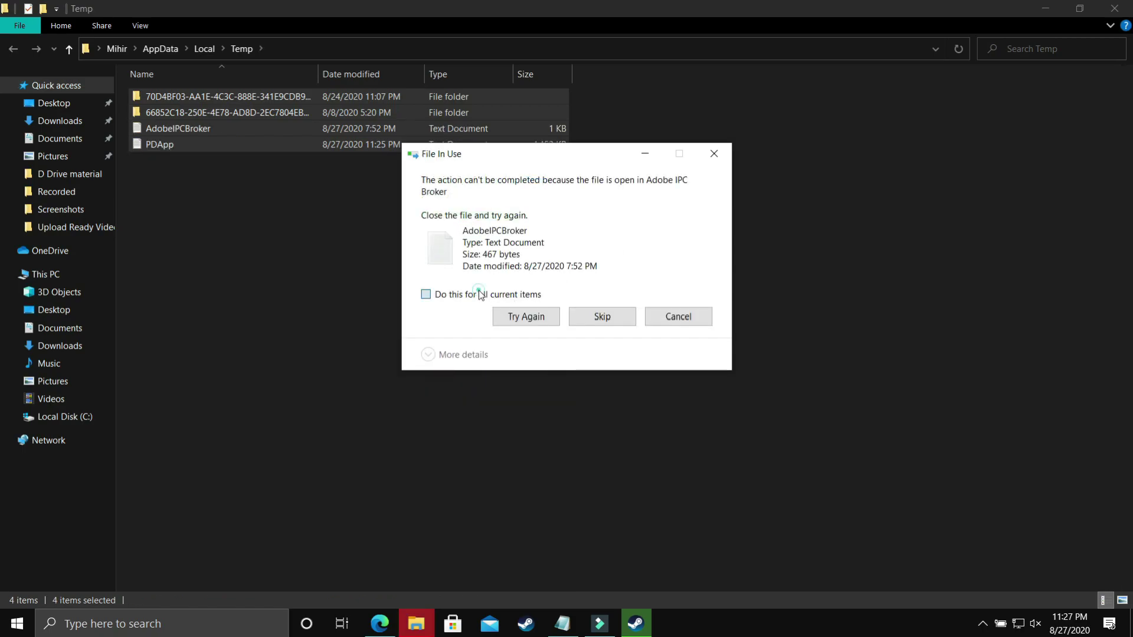
{"action": "left_click", "coordinate": [603, 317]}
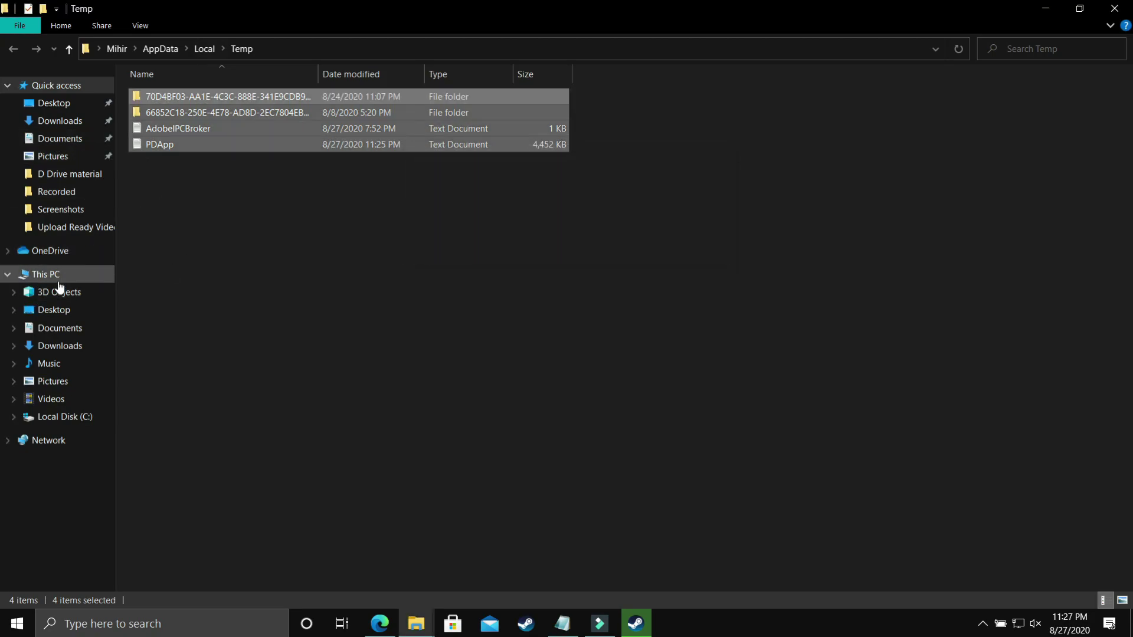
Step: Browse to the Prefetch folder inside C:\Windows and grant permanent access to open it
{"action": "left_click", "coordinate": [52, 274]}
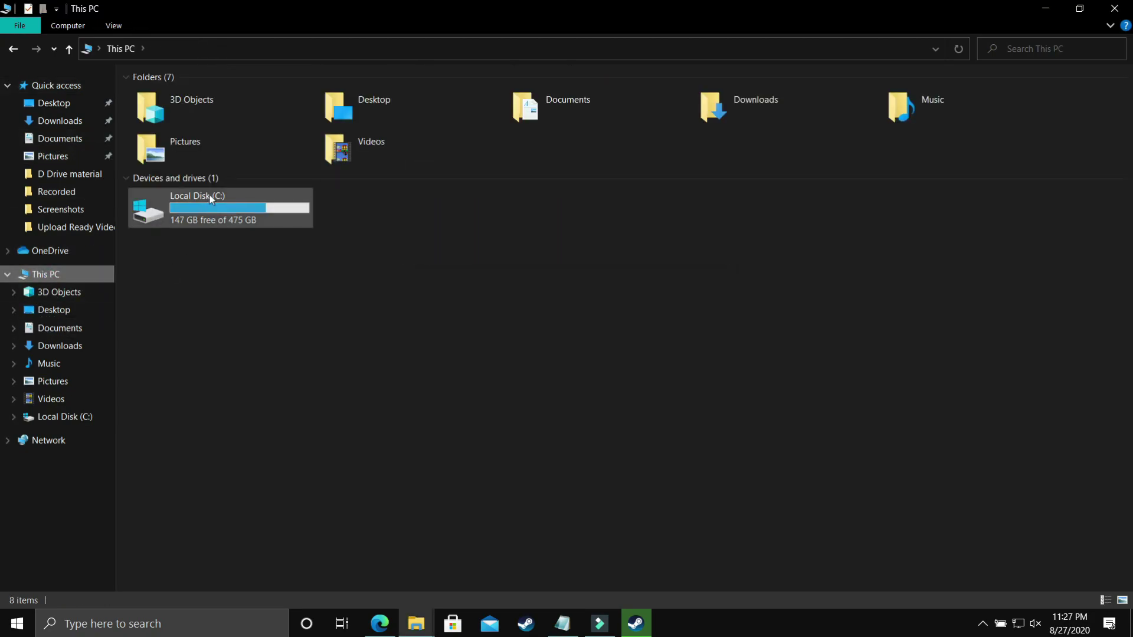
{"action": "double_click", "coordinate": [211, 198]}
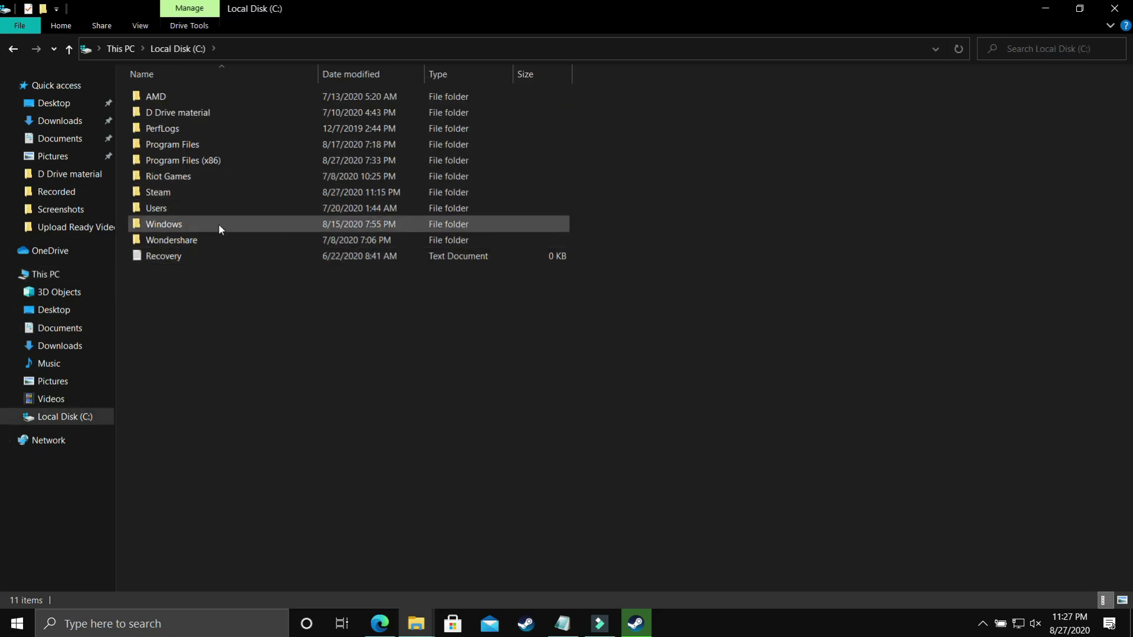
{"action": "double_click", "coordinate": [291, 225]}
{"action": "left_click", "coordinate": [352, 310]}
{"action": "type", "text": "pre"}
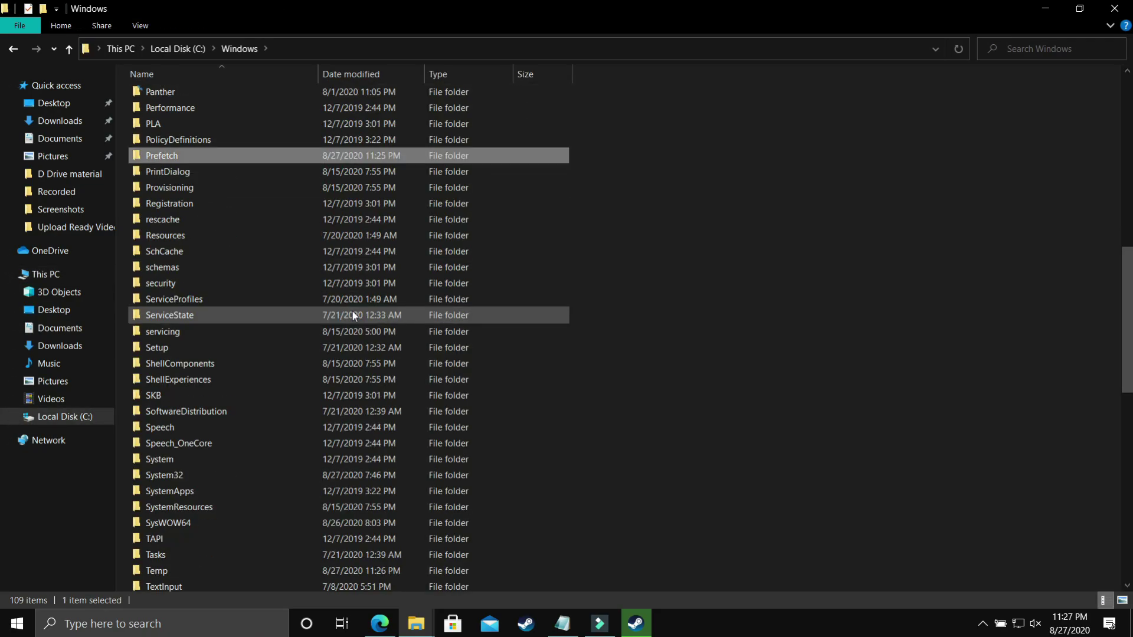
{"action": "left_click", "coordinate": [175, 159]}
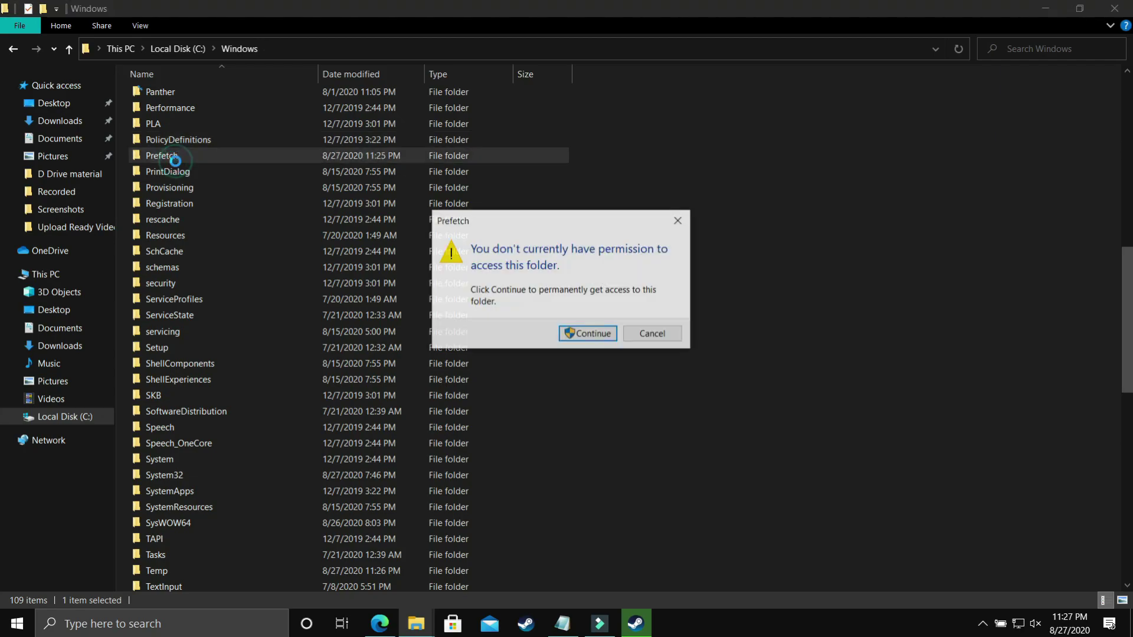
{"action": "left_click", "coordinate": [593, 332]}
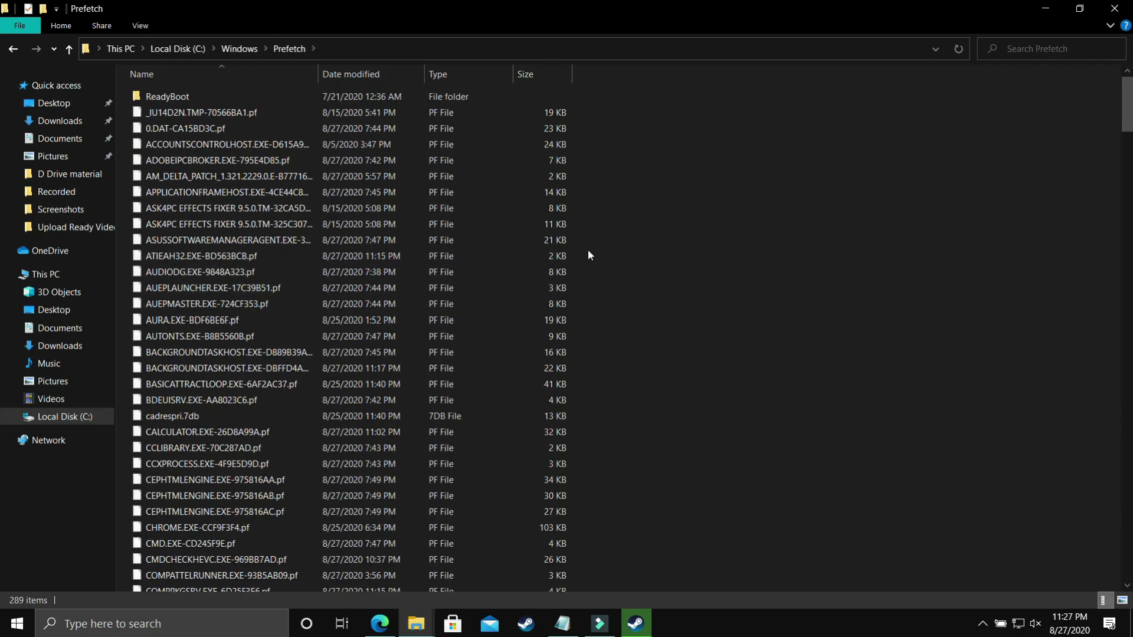
Step: Permanently delete all contents of the Prefetch folder, including the ReadyBoot folder in the selection
{"action": "key", "text": "ctrl+a"}
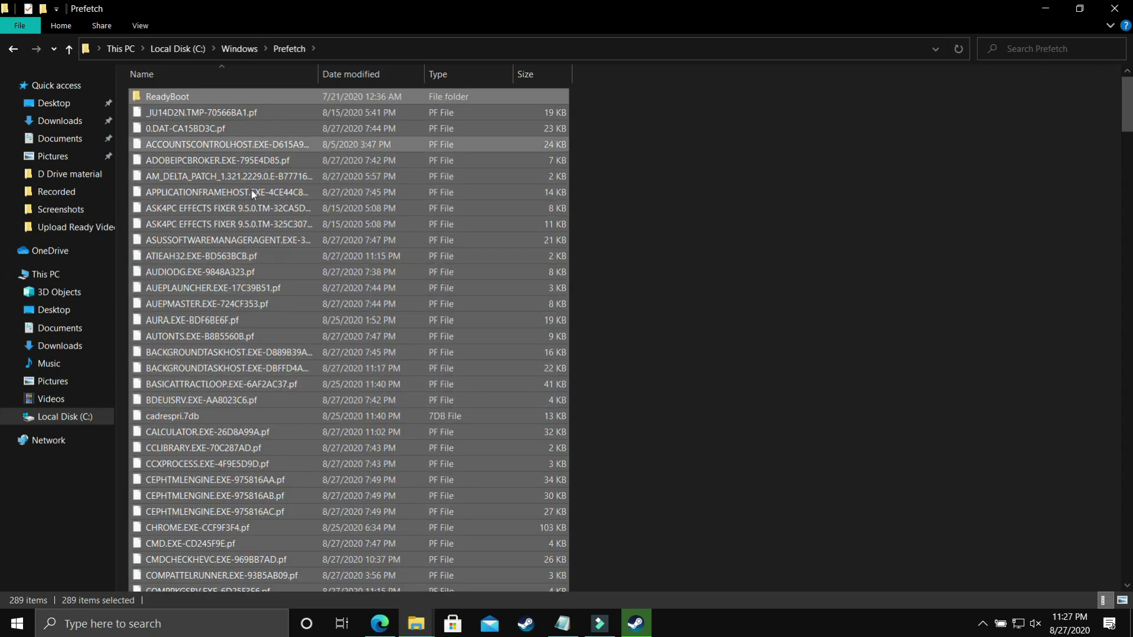
{"action": "left_click", "coordinate": [164, 95], "text": "ctrl"}
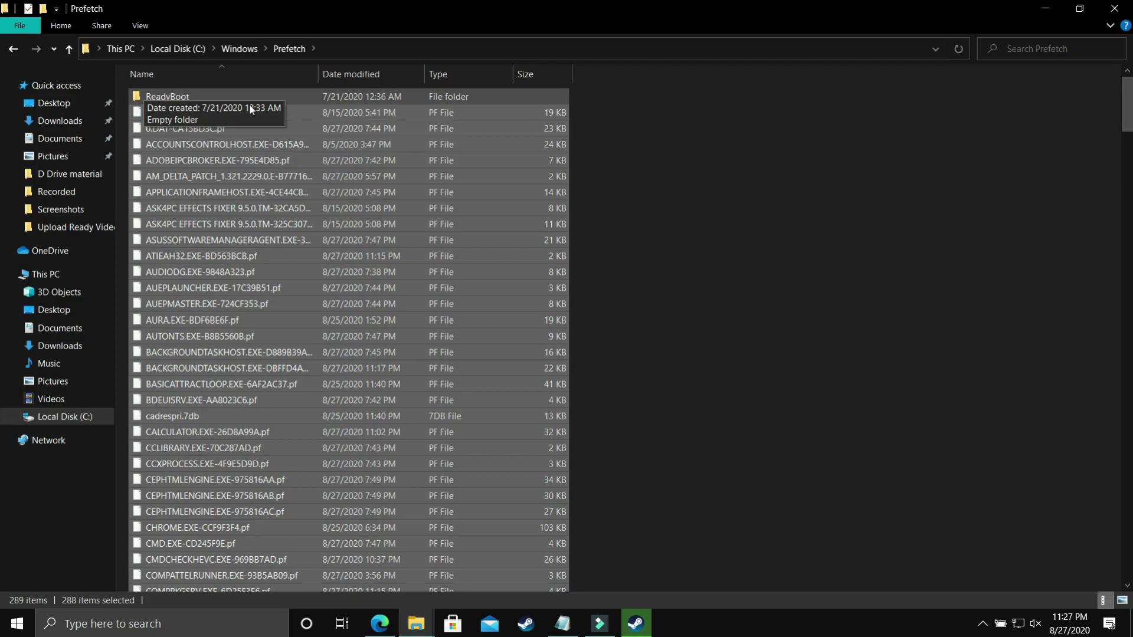
{"action": "key", "text": "ctrl+a"}
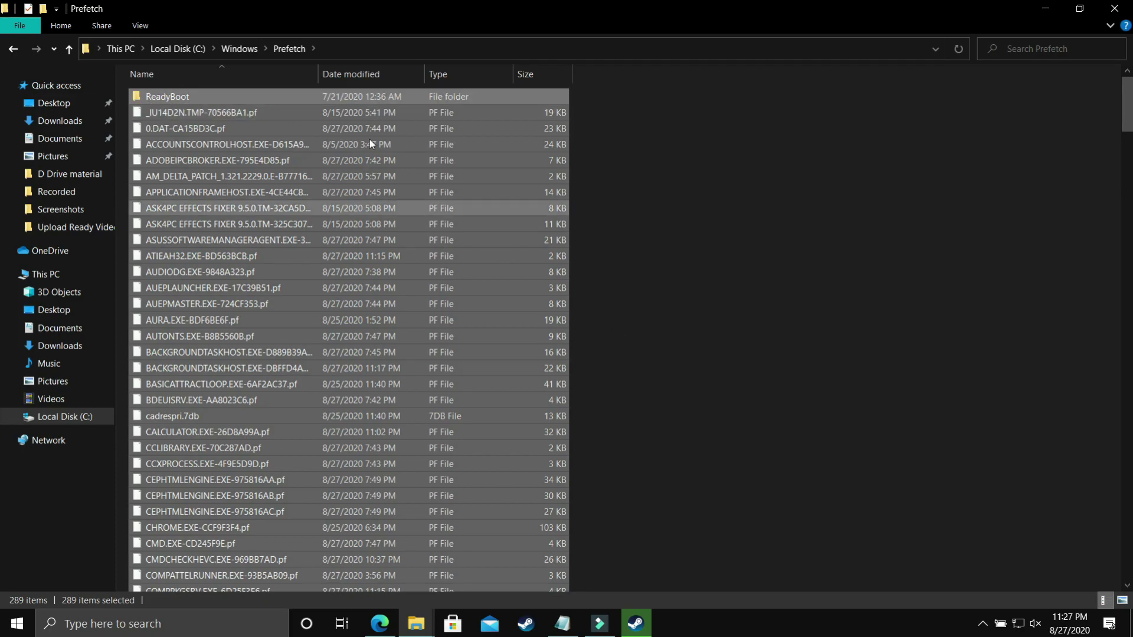
{"action": "key", "text": "shift+Delete"}
{"action": "key", "text": "Return"}
{"action": "left_click", "coordinate": [500, 285]}
{"action": "left_click", "coordinate": [597, 304]}
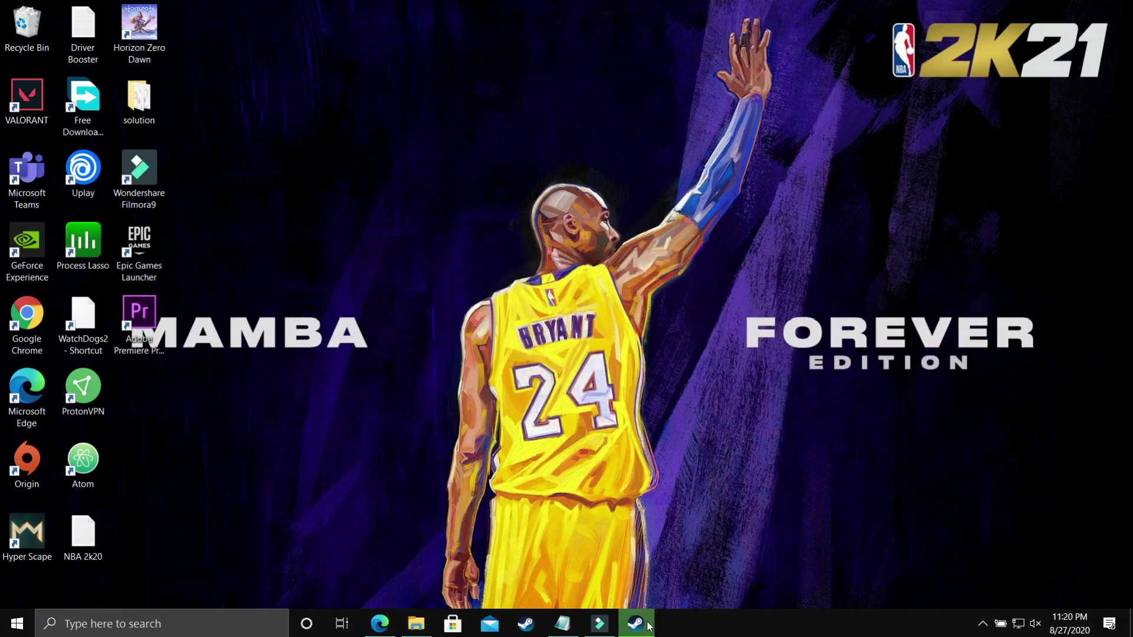
Step: Switch to Steam and launch NBA 2K20 from the library
{"action": "left_click", "coordinate": [648, 624]}
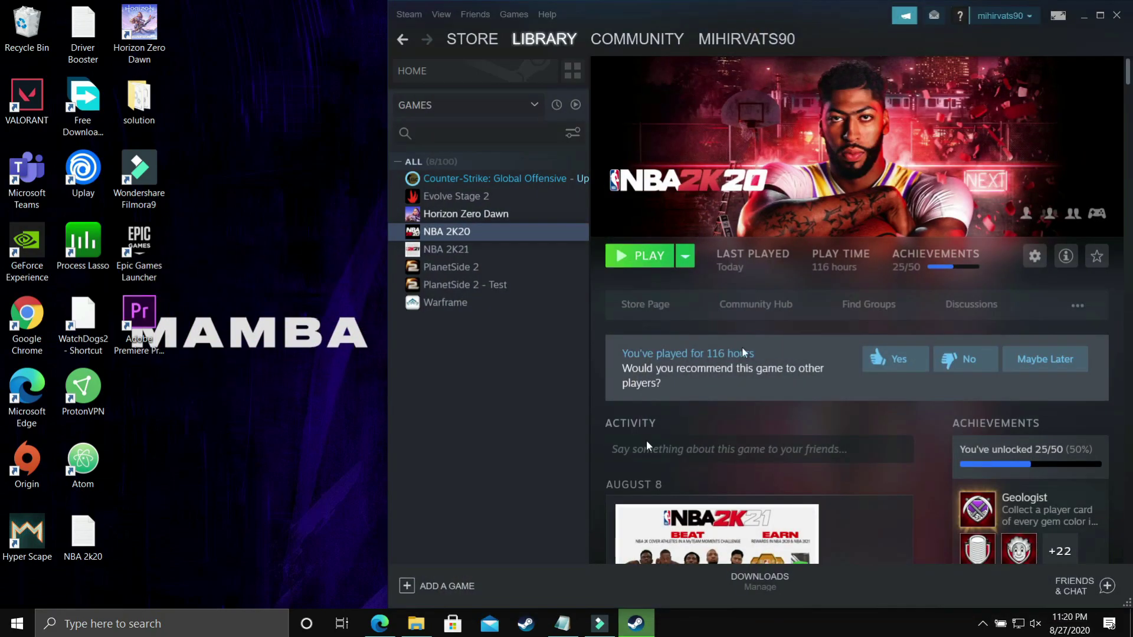
{"action": "left_click", "coordinate": [640, 259]}
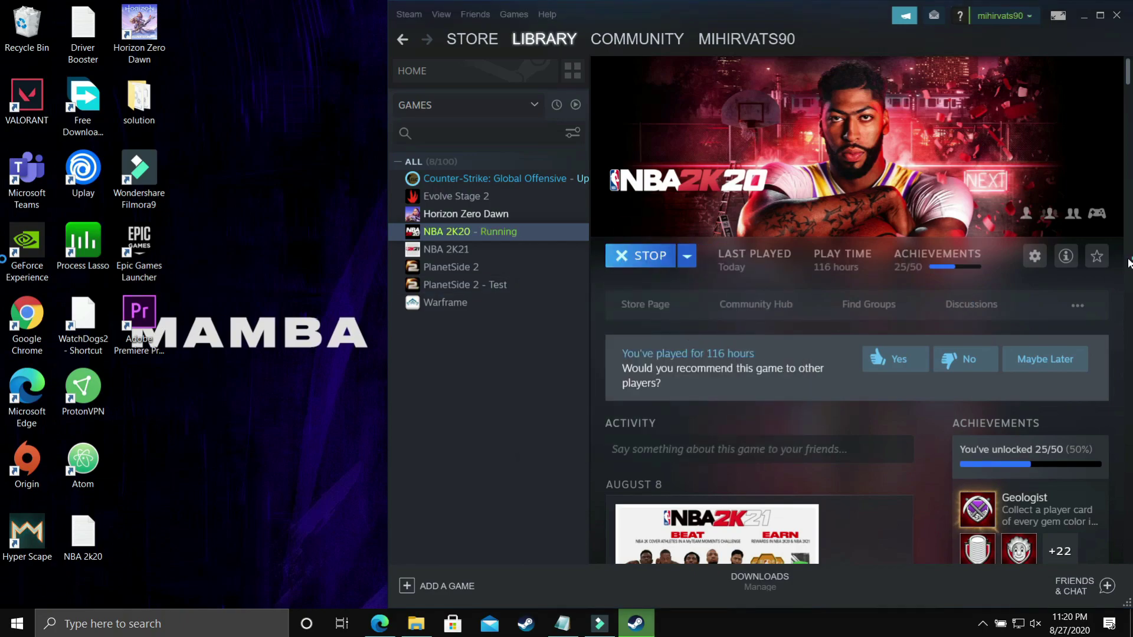
Step: Minimize Steam, open Task Manager and go to the details of the running NBA2K20 process
{"action": "left_click", "coordinate": [1086, 17]}
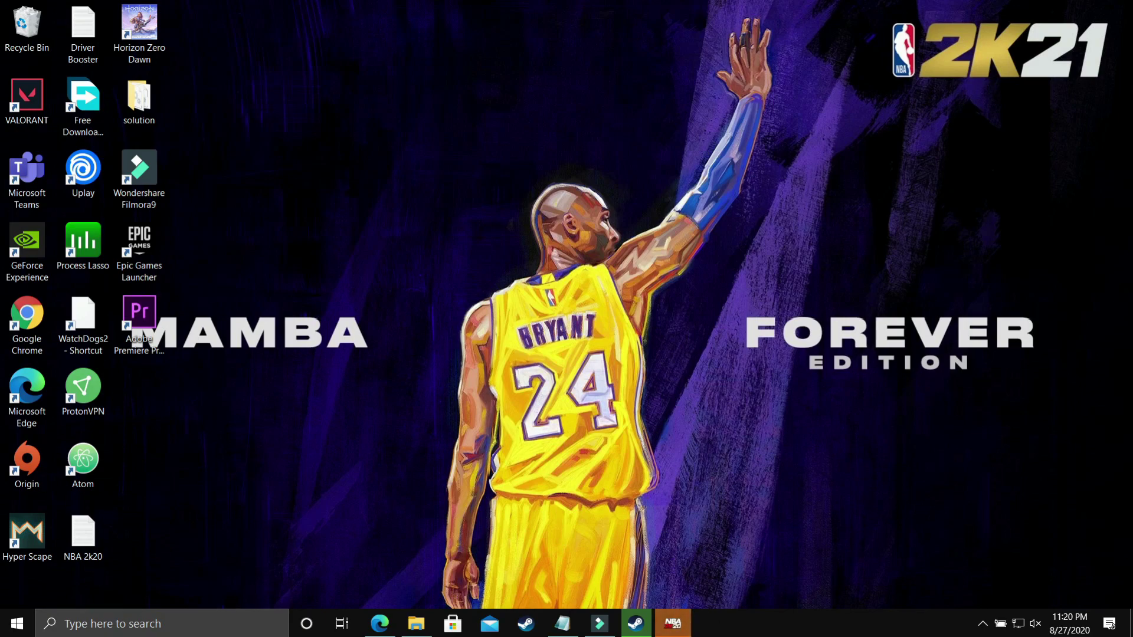
{"action": "right_click", "coordinate": [791, 630]}
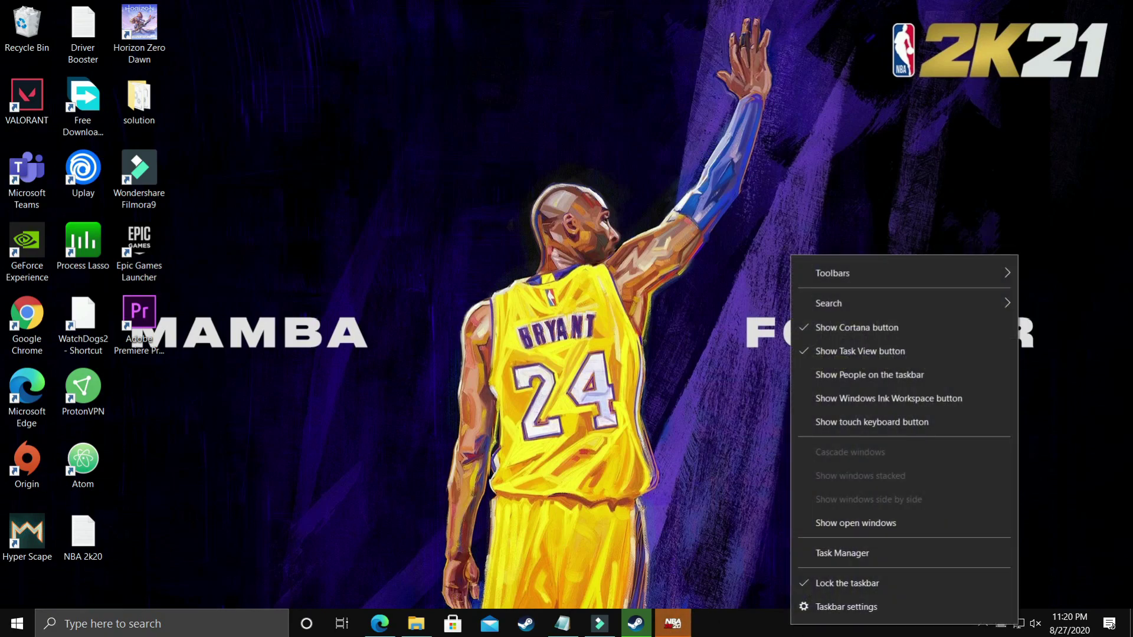
{"action": "left_click", "coordinate": [849, 561]}
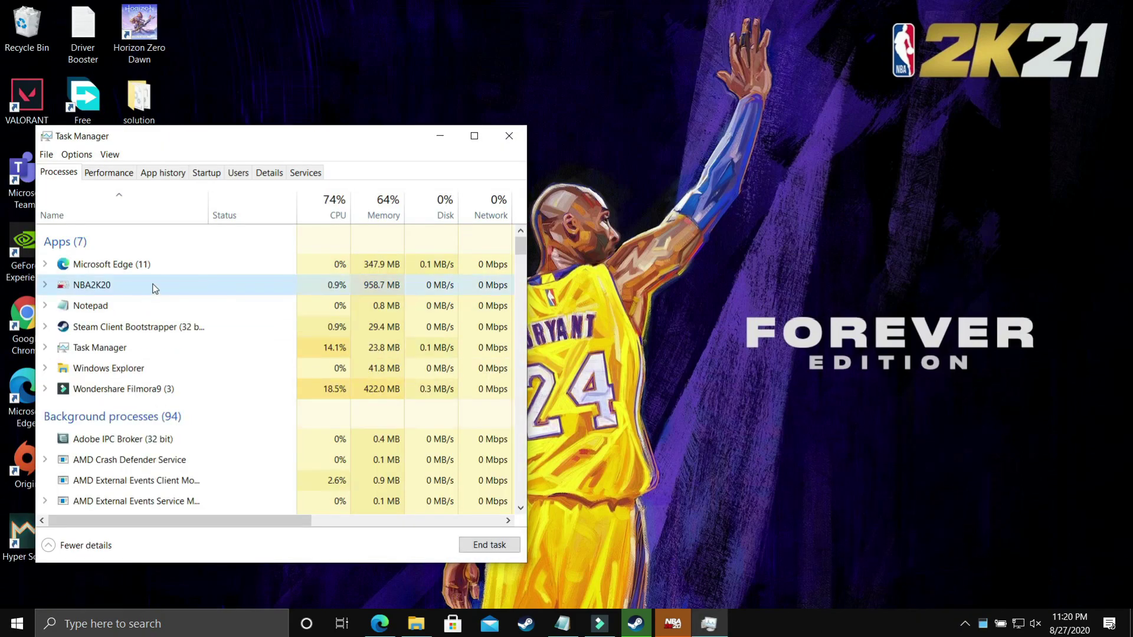
{"action": "right_click", "coordinate": [94, 287]}
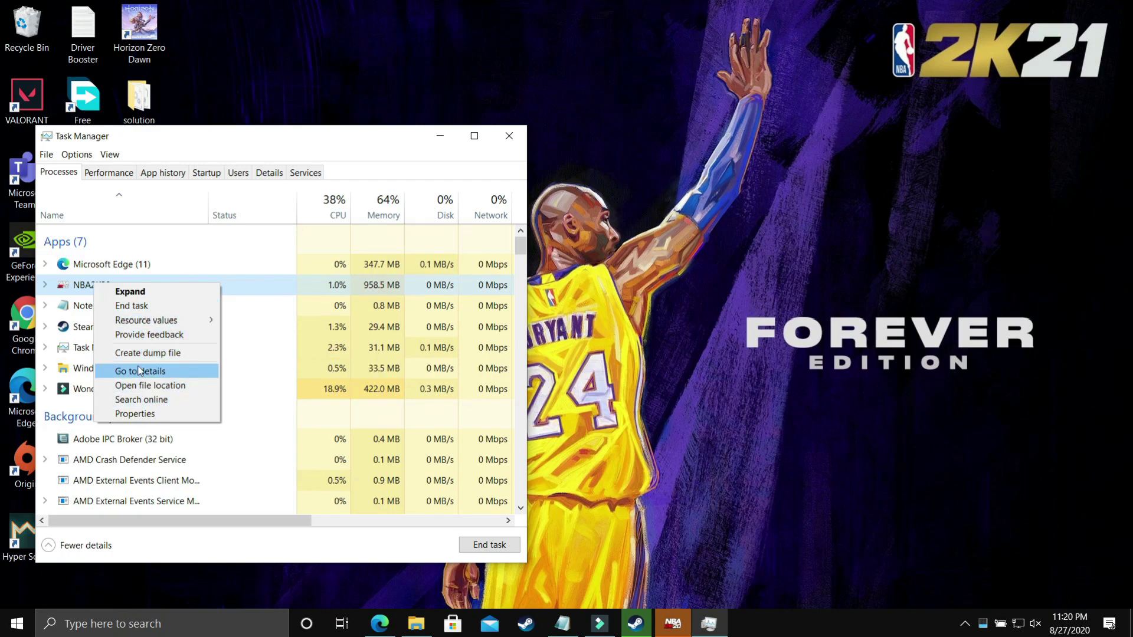
{"action": "right_click", "coordinate": [66, 289]}
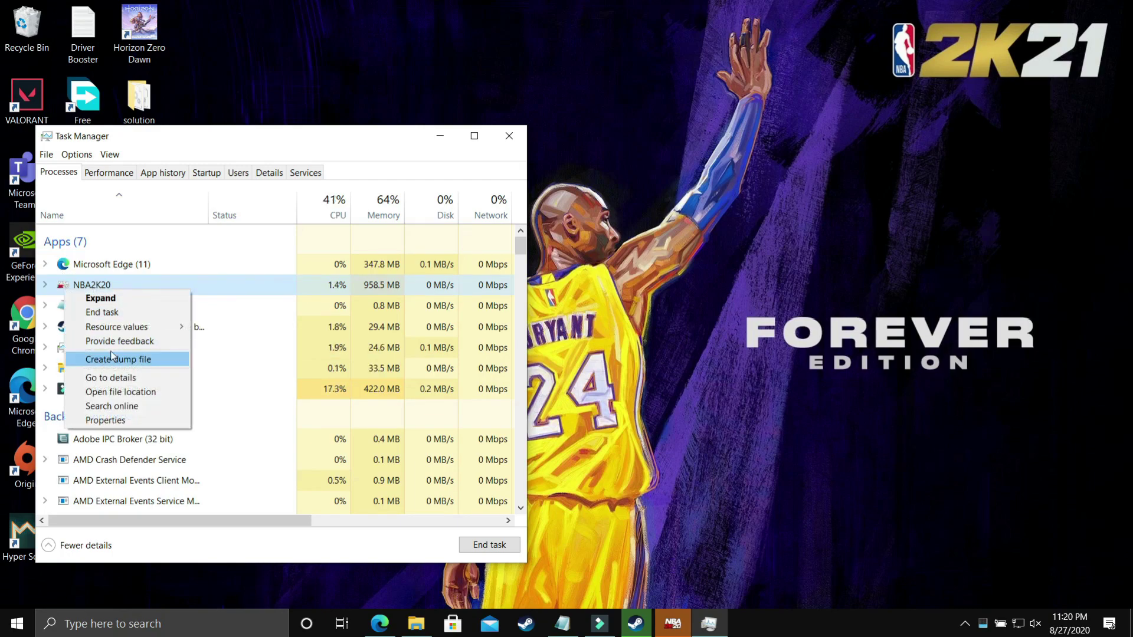
{"action": "left_click", "coordinate": [110, 378]}
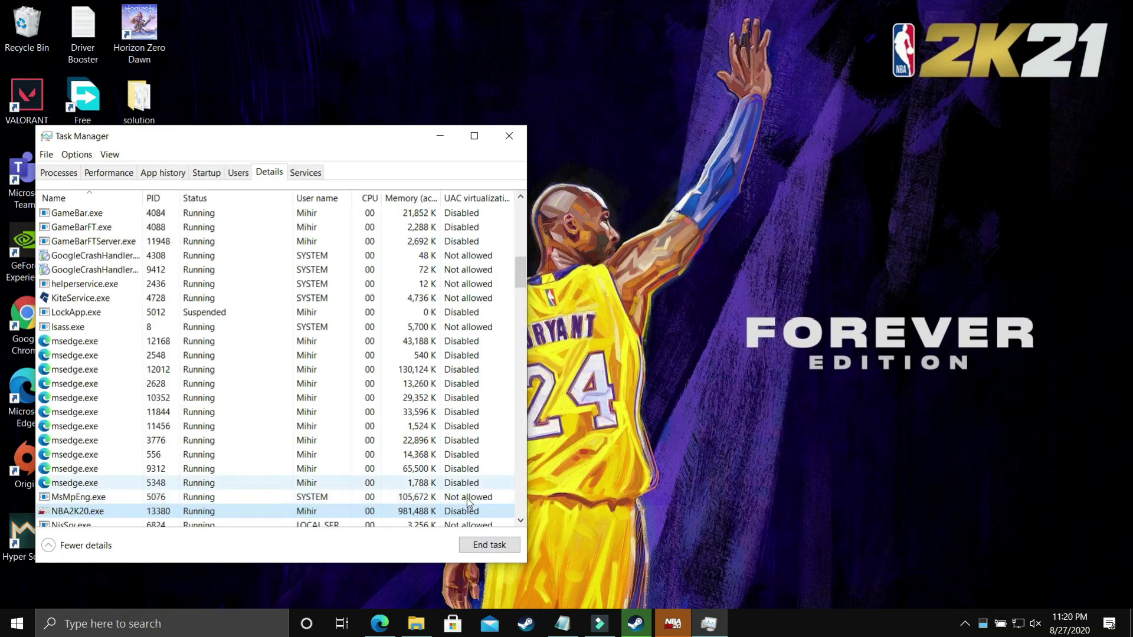
Step: Set the priority of the NBA2K20.exe process to High and close Task Manager
{"action": "right_click", "coordinate": [164, 511]}
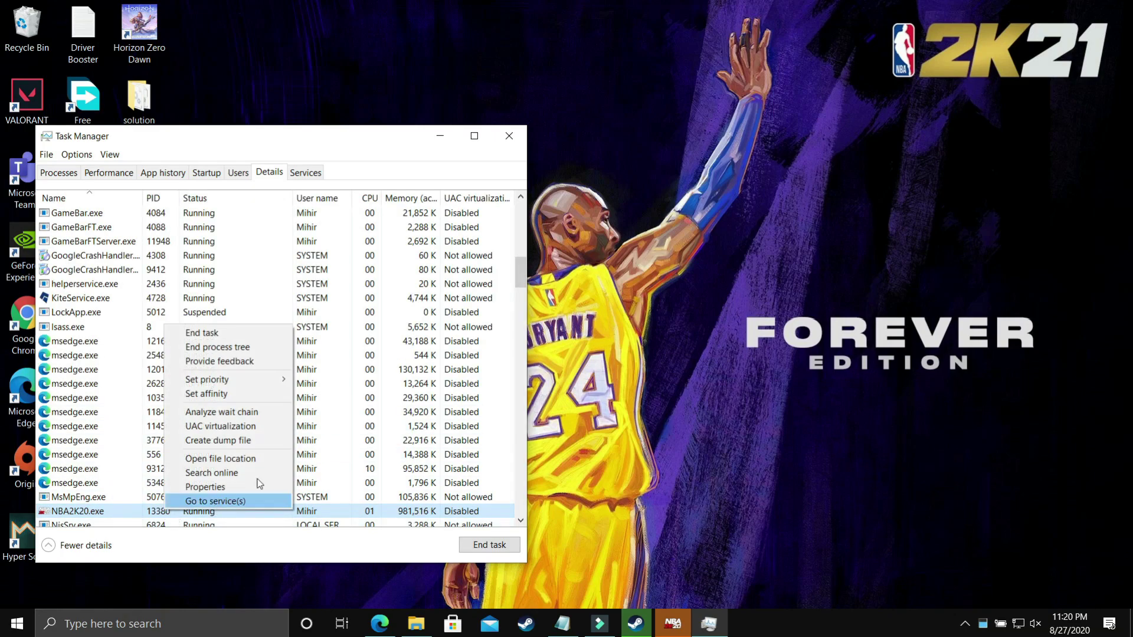
{"action": "mouse_move", "coordinate": [208, 380]}
{"action": "left_click", "coordinate": [347, 396]}
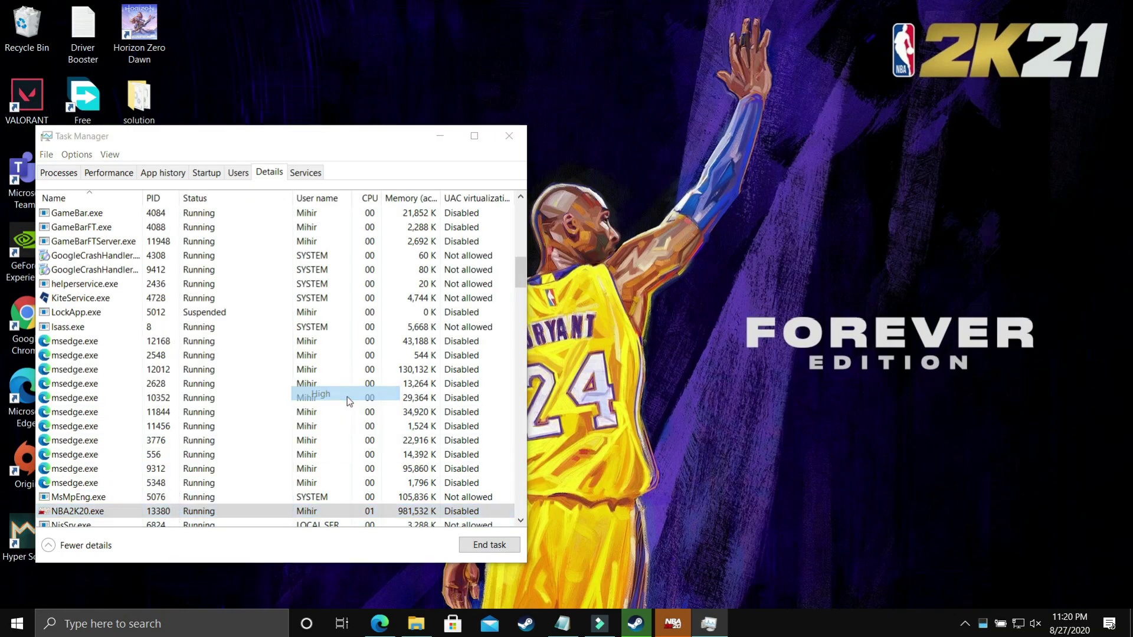
{"action": "left_click", "coordinate": [580, 334]}
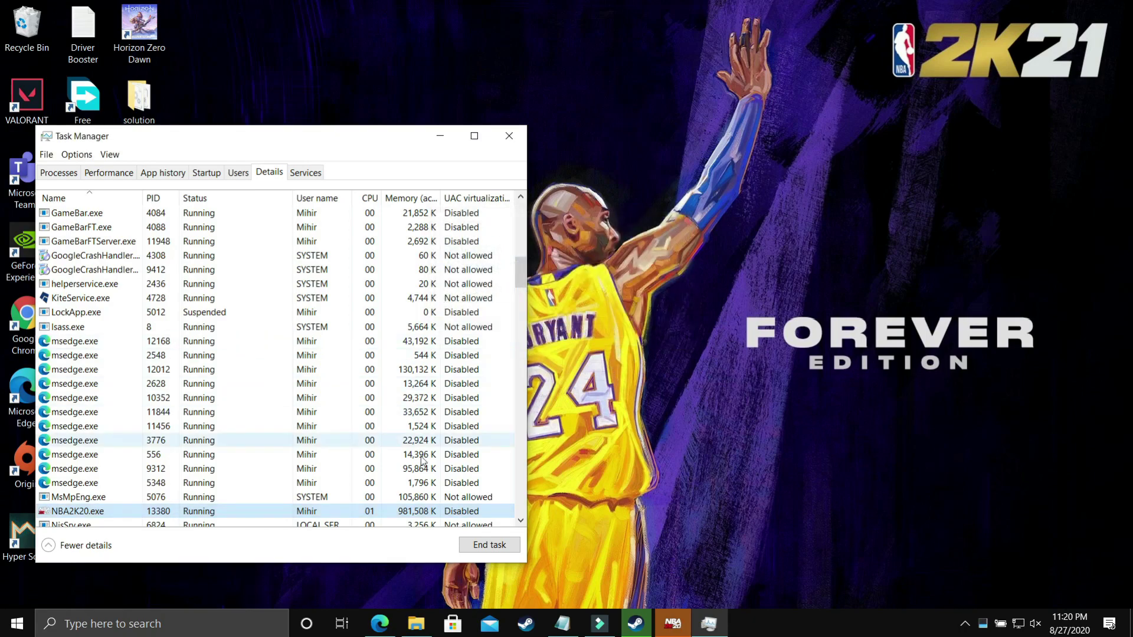
{"action": "right_click", "coordinate": [179, 509]}
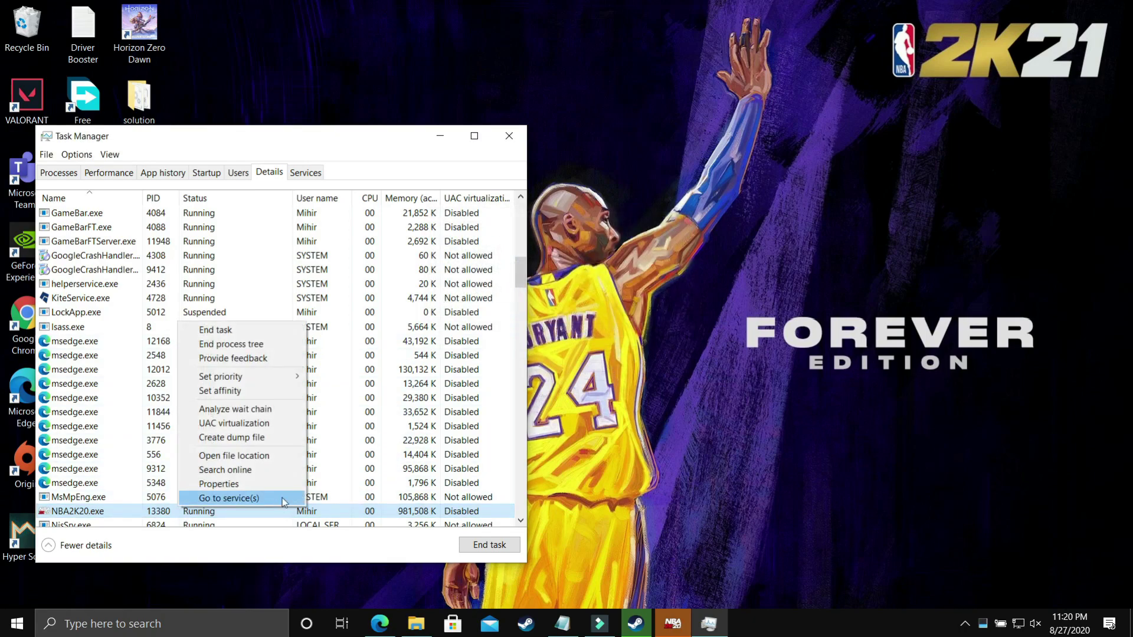
{"action": "mouse_move", "coordinate": [263, 377]}
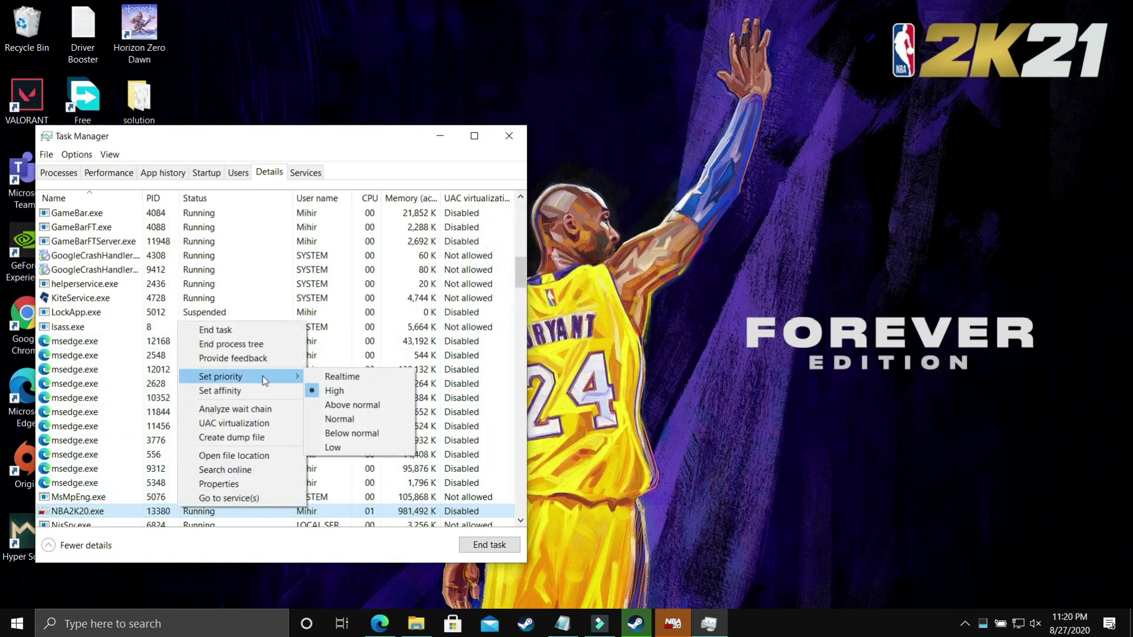
{"action": "left_click", "coordinate": [356, 392]}
{"action": "left_click", "coordinate": [519, 137]}
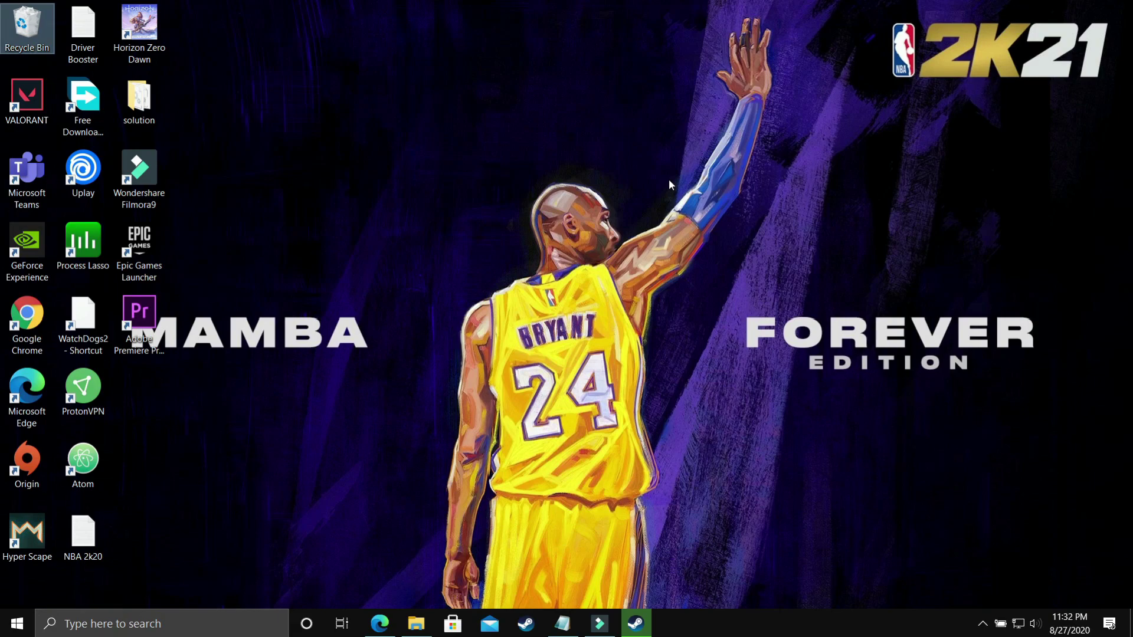
Step: Switch to Microsoft Edge and look through the Bing results for "driver updater" for a driver update tool
{"action": "left_click", "coordinate": [380, 624]}
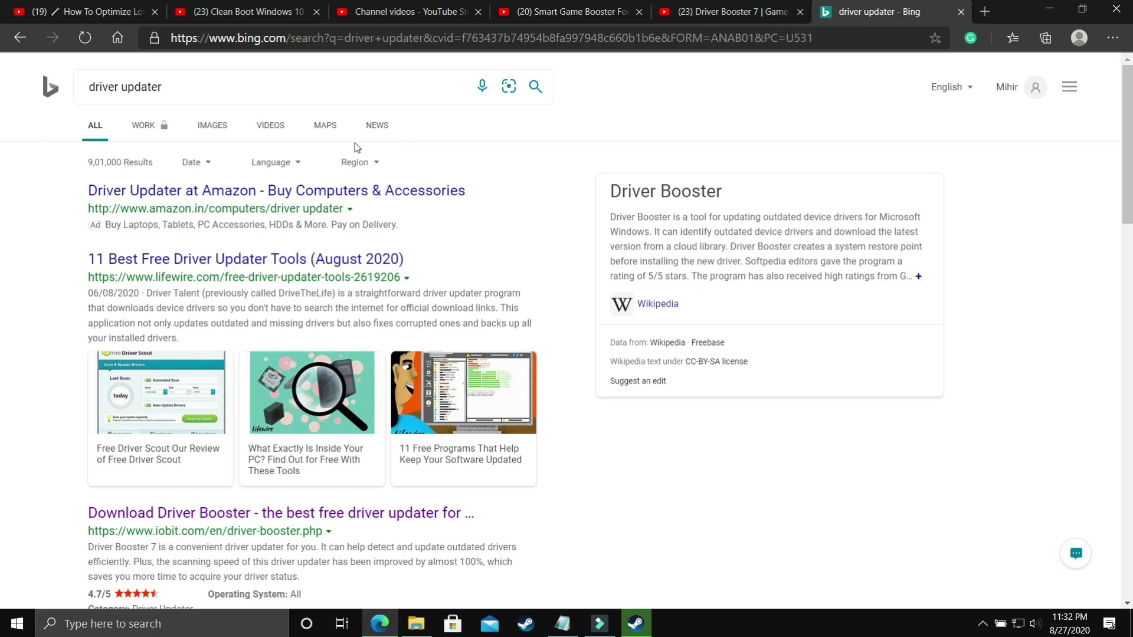
{"action": "scroll", "coordinate": [595, 372], "scroll_direction": "down", "scroll_amount": 4}
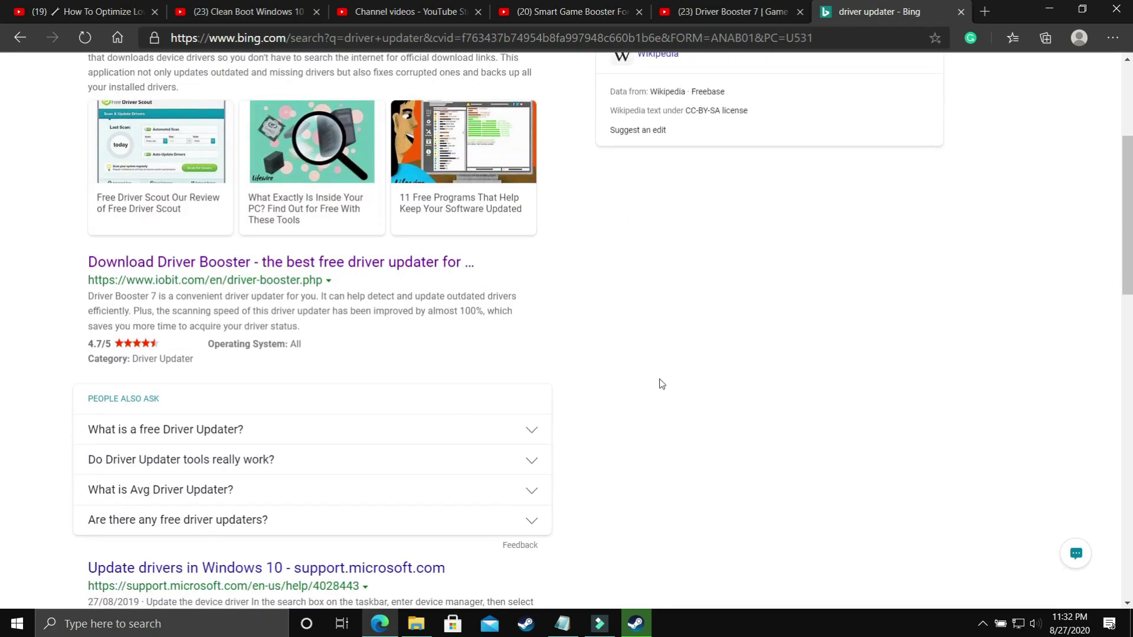
{"action": "scroll", "coordinate": [649, 383], "scroll_direction": "down", "scroll_amount": 7}
{"action": "scroll", "coordinate": [548, 389], "scroll_direction": "down", "scroll_amount": 7}
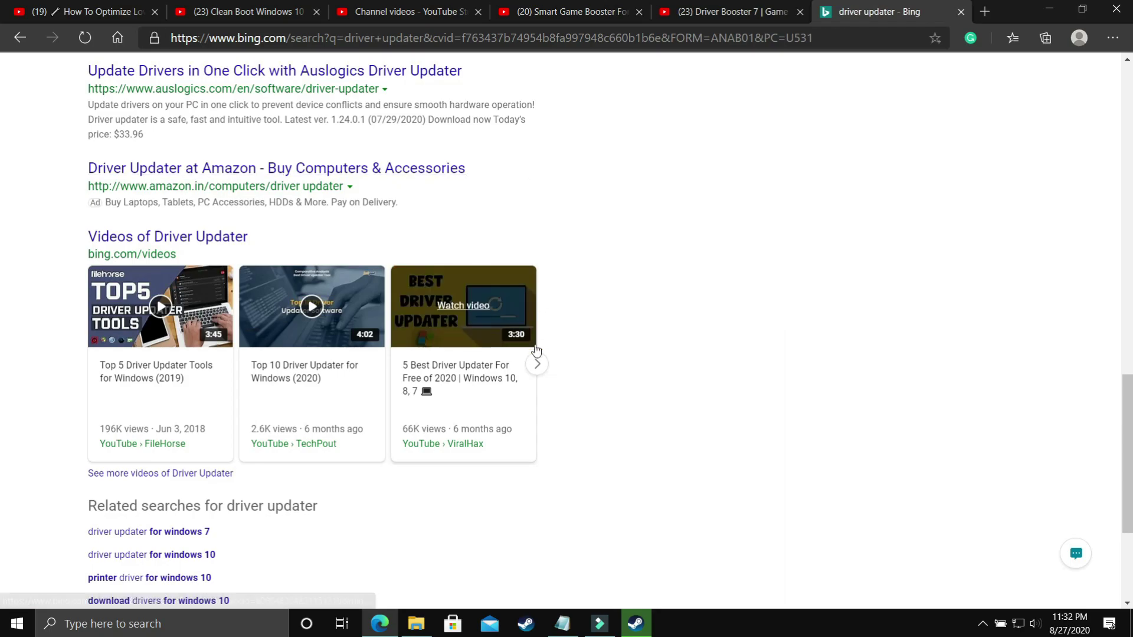
{"action": "scroll", "coordinate": [353, 312], "scroll_direction": "up", "scroll_amount": 20}
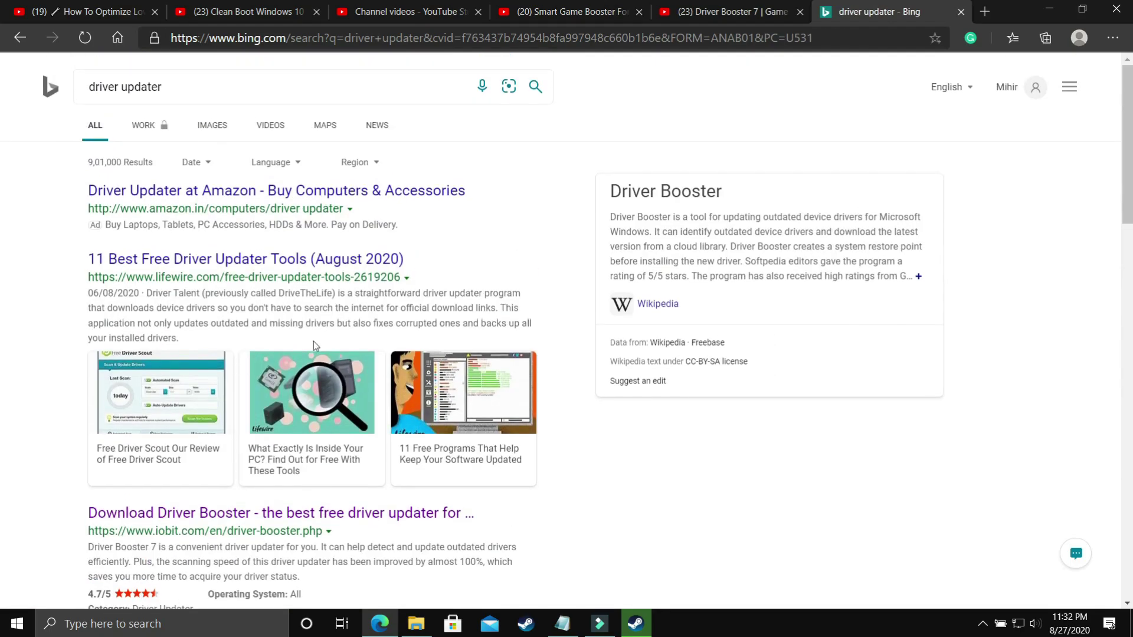
{"action": "scroll", "coordinate": [450, 405], "scroll_direction": "down", "scroll_amount": 14}
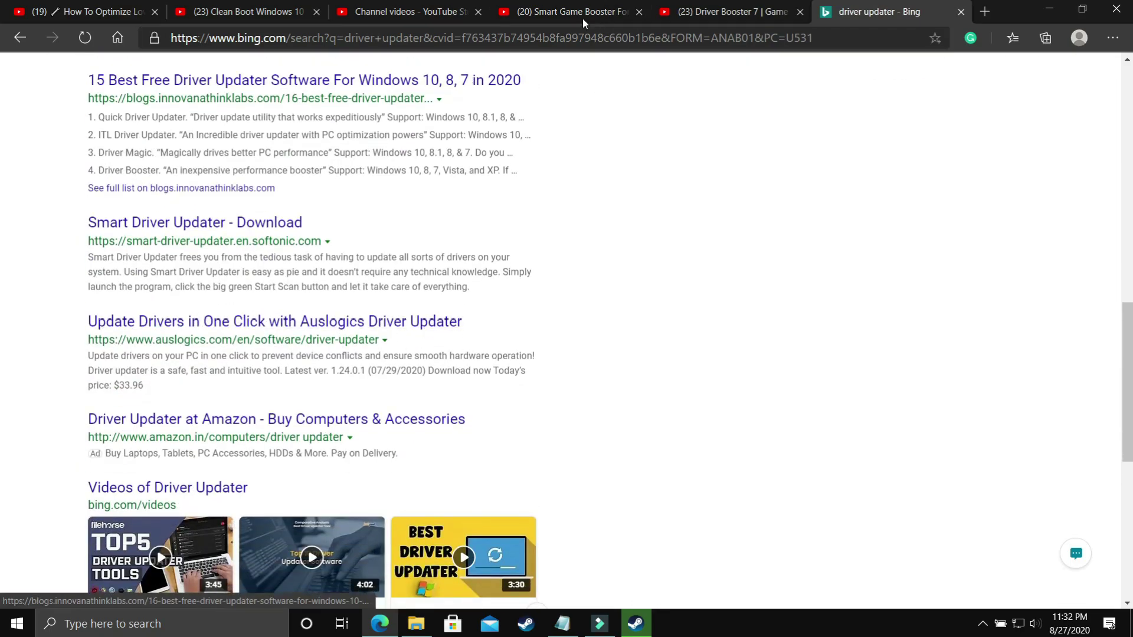
Step: Open the Driver Booster 7 video page on YouTube and examine its title and the download link in the description
{"action": "left_click", "coordinate": [725, 12]}
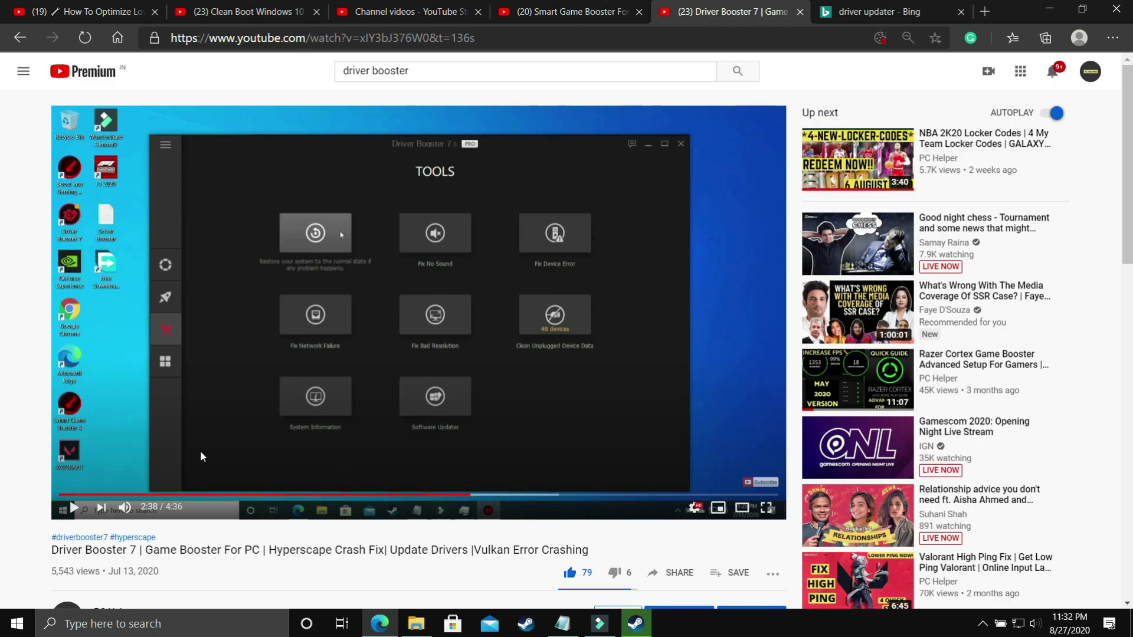
{"action": "left_click_drag", "start_coordinate": [41, 557], "coordinate": [106, 570]}
{"action": "left_click", "coordinate": [78, 557]}
{"action": "left_click", "coordinate": [867, 16]}
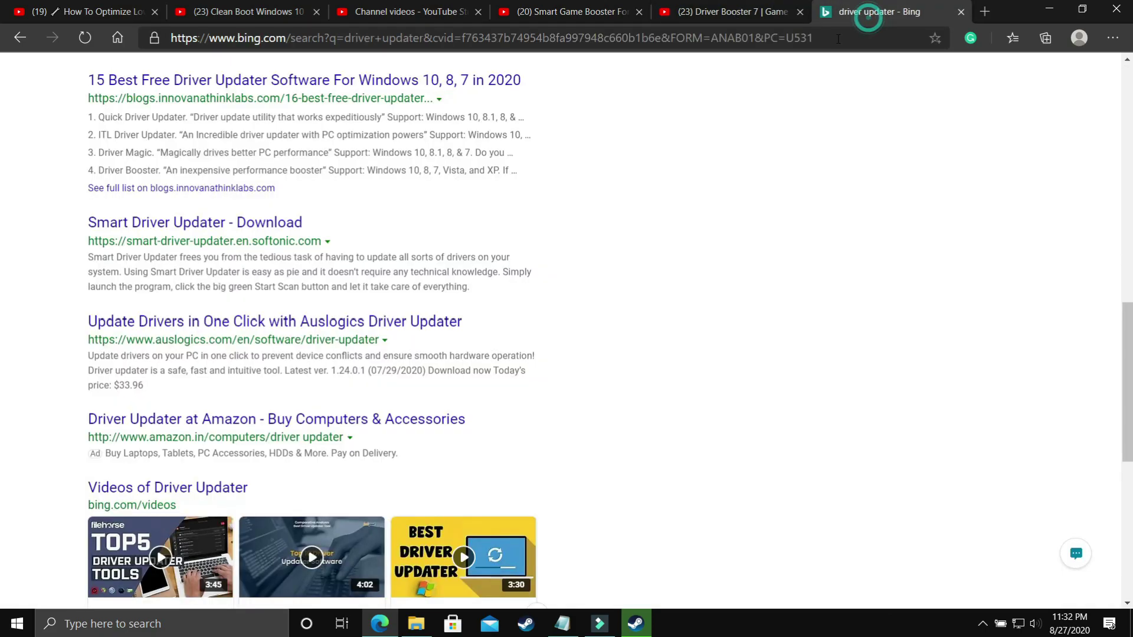
{"action": "left_click", "coordinate": [728, 12]}
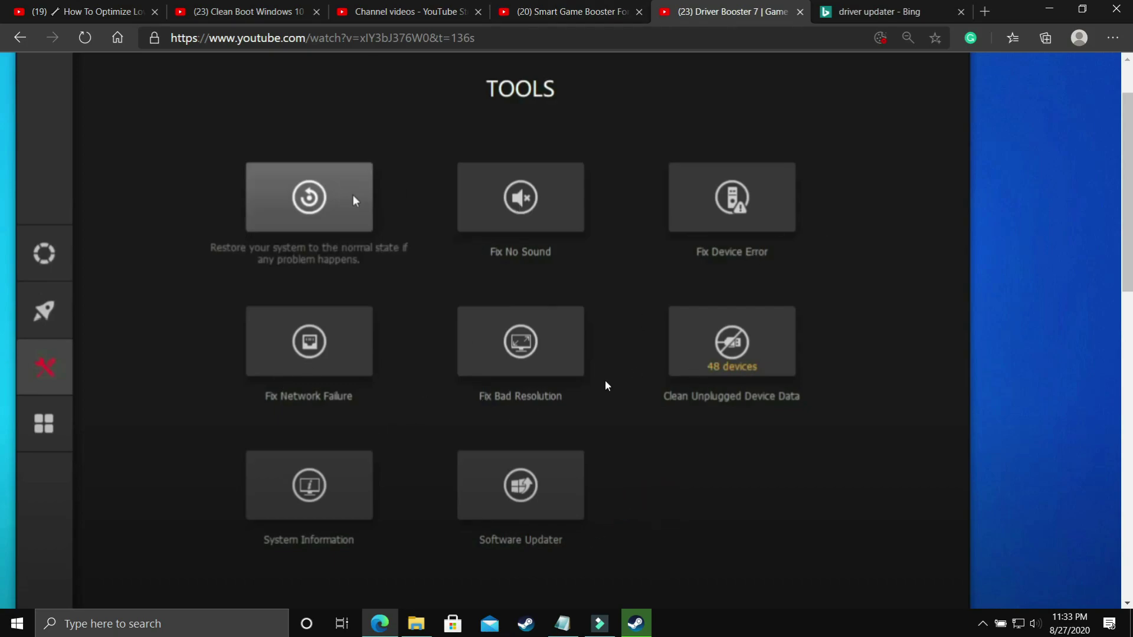
{"action": "key", "text": "Escape"}
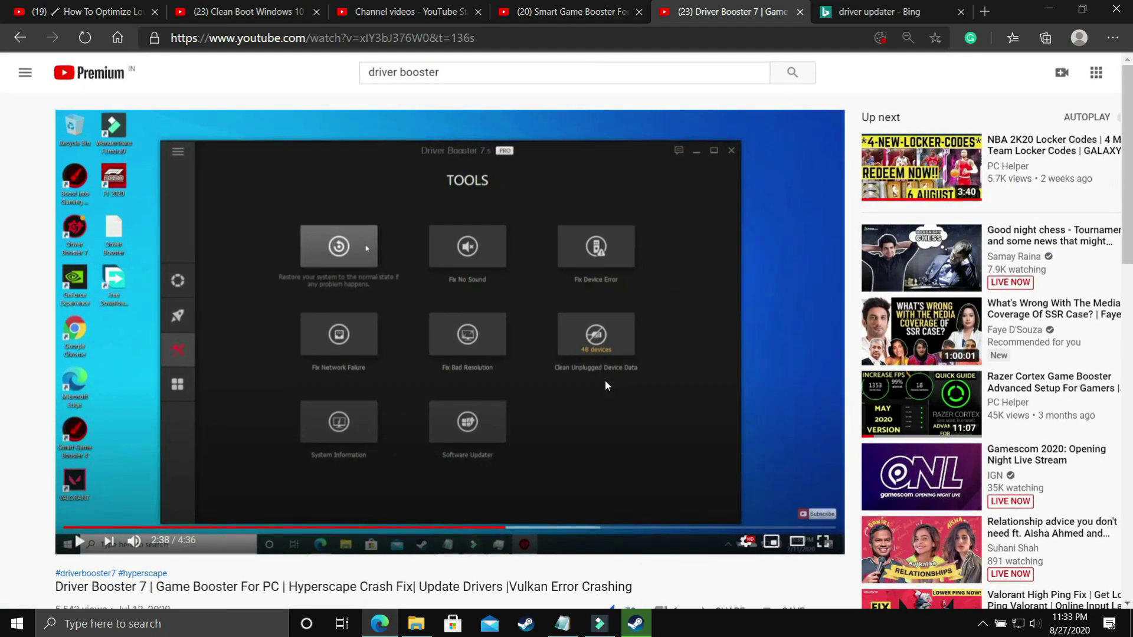
{"action": "scroll", "coordinate": [604, 384], "scroll_direction": "down", "scroll_amount": 6}
{"action": "scroll", "coordinate": [604, 384], "scroll_direction": "up", "scroll_amount": 6}
{"action": "scroll", "coordinate": [525, 215], "scroll_direction": "down", "scroll_amount": 3}
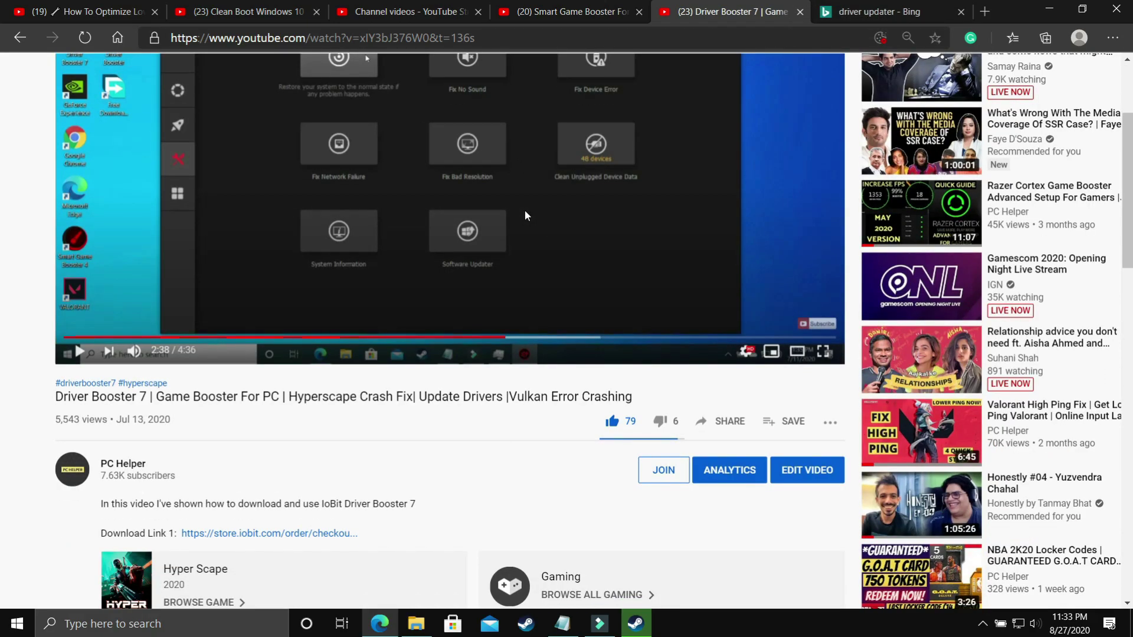